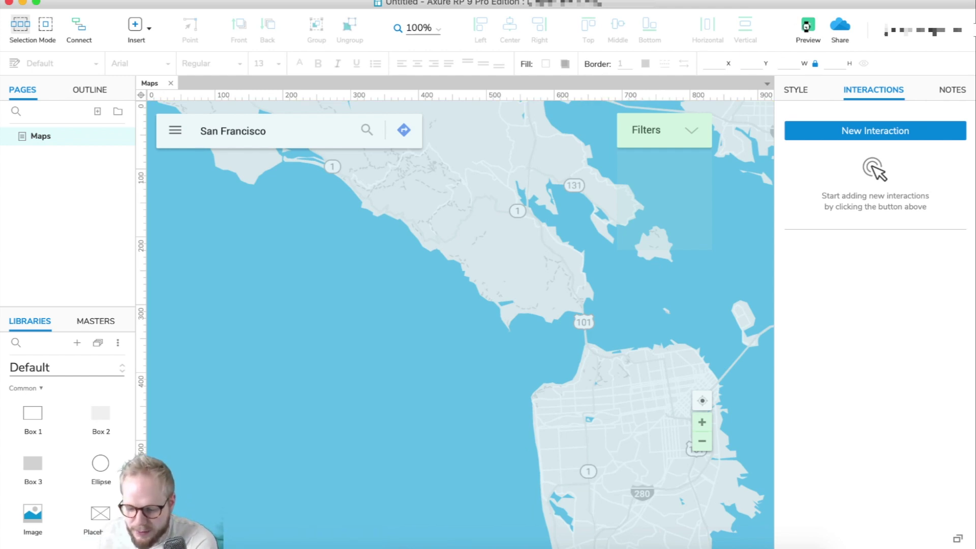
Open a browser preview of the Maps prototype with the toolbar hidden and the window enlarged.
{"action": "left_click", "coordinate": [806, 25]}
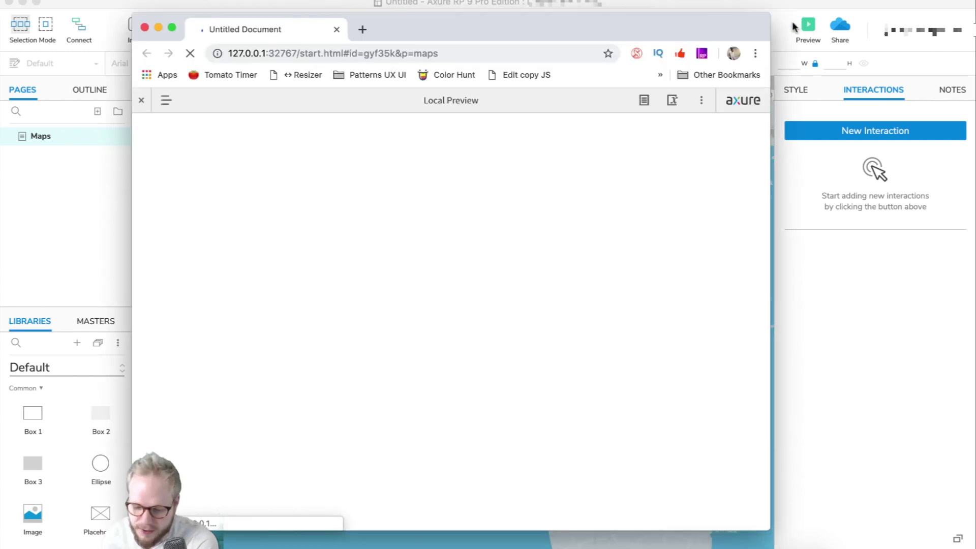
{"action": "left_click_drag", "start_coordinate": [544, 26], "coordinate": [570, 7]}
{"action": "left_click", "coordinate": [165, 81]}
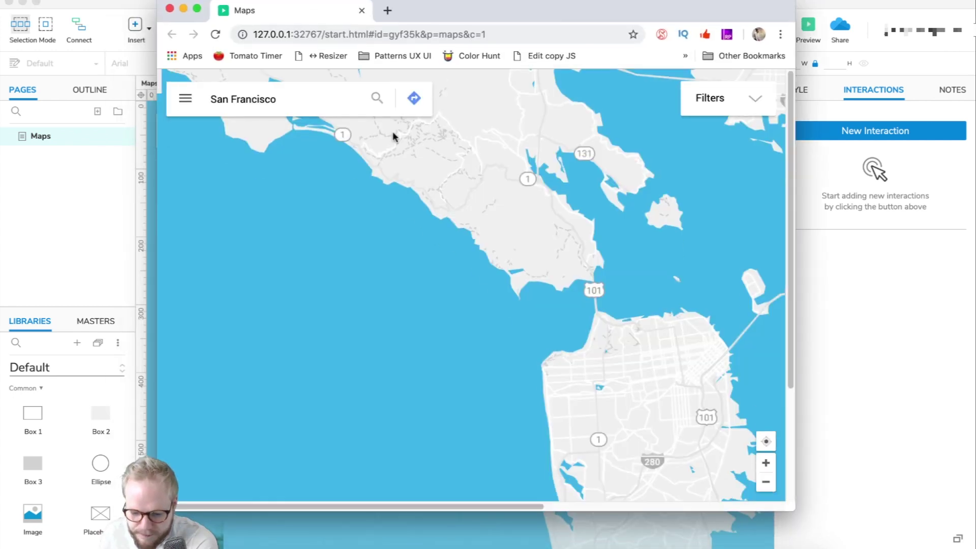
{"action": "left_click_drag", "start_coordinate": [795, 511], "coordinate": [894, 529]}
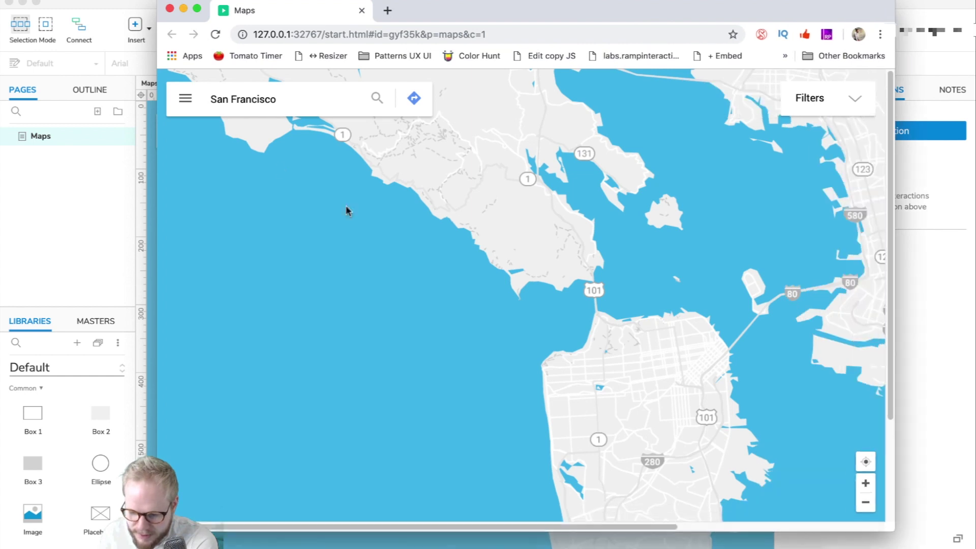
Test selecting the San Francisco search text, then return to Axure and select the search bar.
{"action": "mouse_move", "coordinate": [275, 99]}
{"action": "left_mouse_down"}
{"action": "mouse_move", "coordinate": [223, 99]}
{"action": "mouse_move", "coordinate": [285, 100]}
{"action": "left_mouse_up"}
{"action": "left_click", "coordinate": [216, 98]}
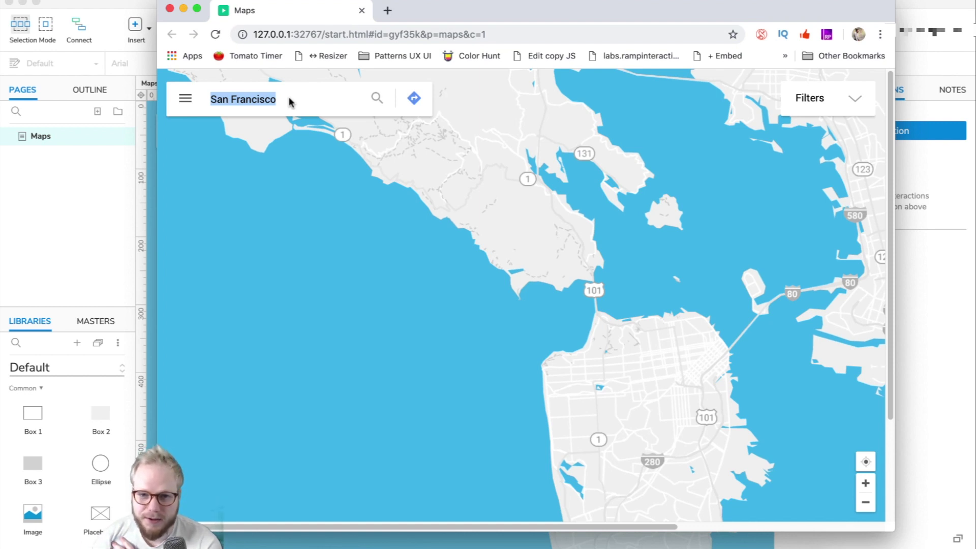
{"action": "key", "text": "super+Tab"}
{"action": "left_click", "coordinate": [272, 133]}
Open the search panel's State1 and delete the San Francisco text.
{"action": "double_click", "coordinate": [272, 135]}
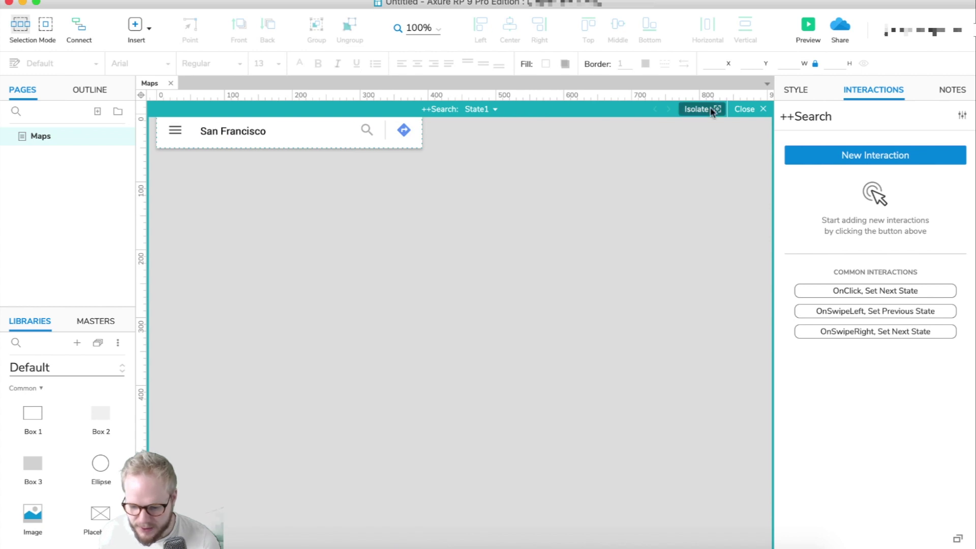
{"action": "left_click", "coordinate": [224, 152]}
{"action": "left_click", "coordinate": [254, 132]}
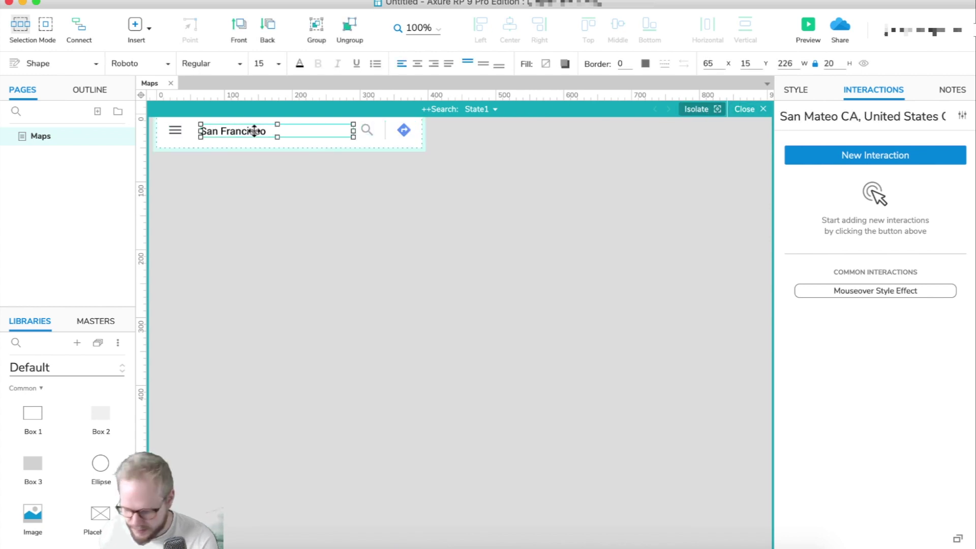
{"action": "key", "text": "Delete"}
Place a Text Field in the search bar and resize it to 238×33 to fit.
{"action": "scroll", "coordinate": [102, 458], "scroll_direction": "down", "scroll_amount": 1}
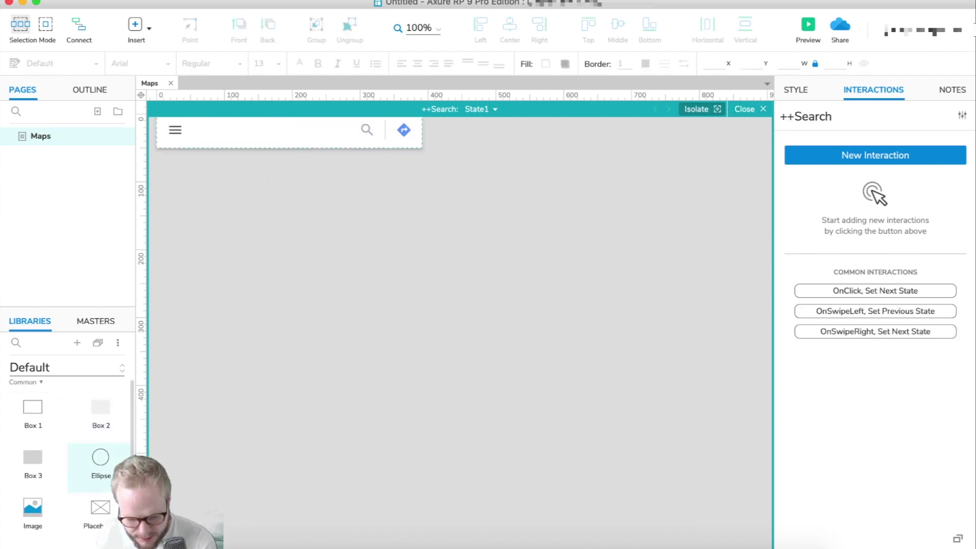
{"action": "scroll", "coordinate": [100, 465], "scroll_direction": "down", "scroll_amount": 10}
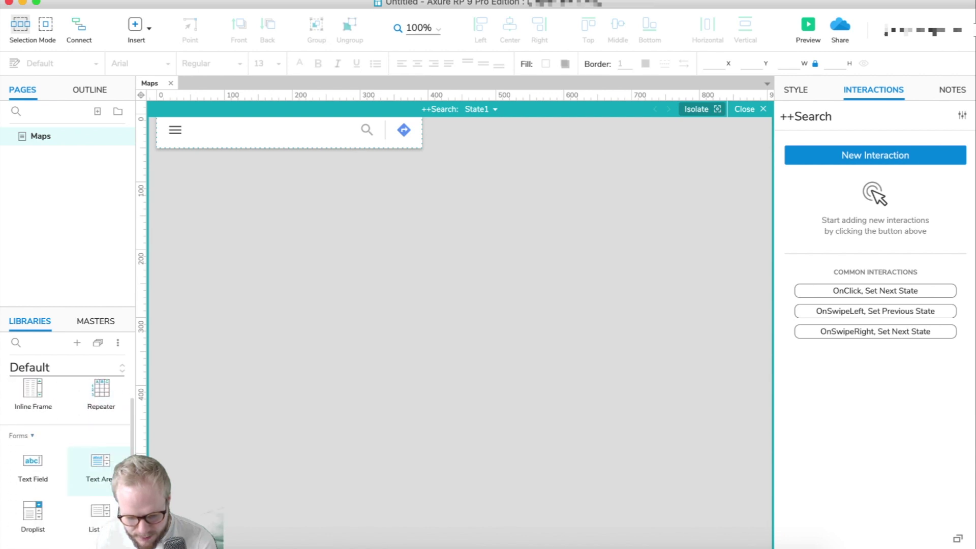
{"action": "scroll", "coordinate": [42, 433], "scroll_direction": "up", "scroll_amount": 2}
{"action": "scroll", "coordinate": [42, 433], "scroll_direction": "down", "scroll_amount": 5}
{"action": "scroll", "coordinate": [42, 433], "scroll_direction": "up", "scroll_amount": 2}
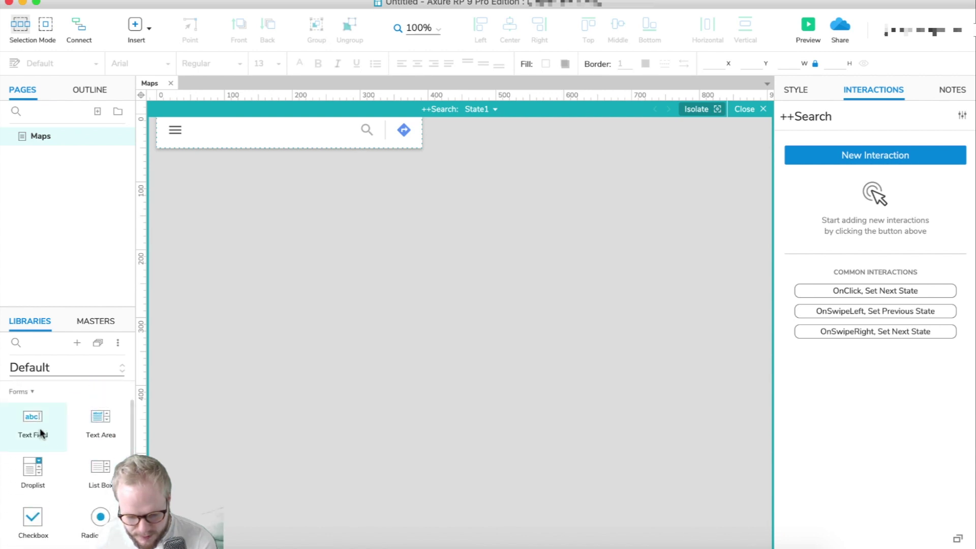
{"action": "left_click_drag", "start_coordinate": [42, 433], "coordinate": [200, 152]}
{"action": "left_click_drag", "start_coordinate": [405, 168], "coordinate": [348, 171]}
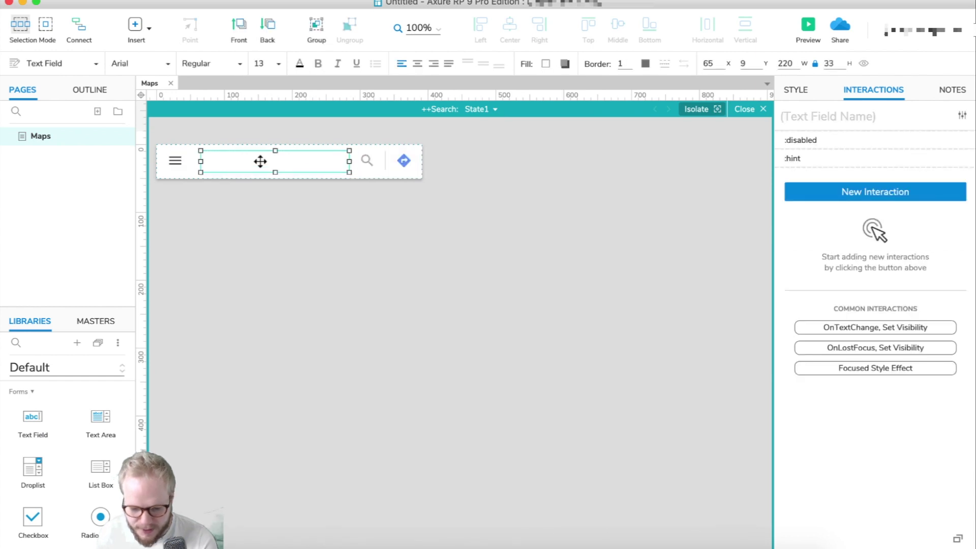
{"action": "left_click", "coordinate": [795, 89]}
Remove the text field's border colour.
{"action": "left_click", "coordinate": [884, 436]}
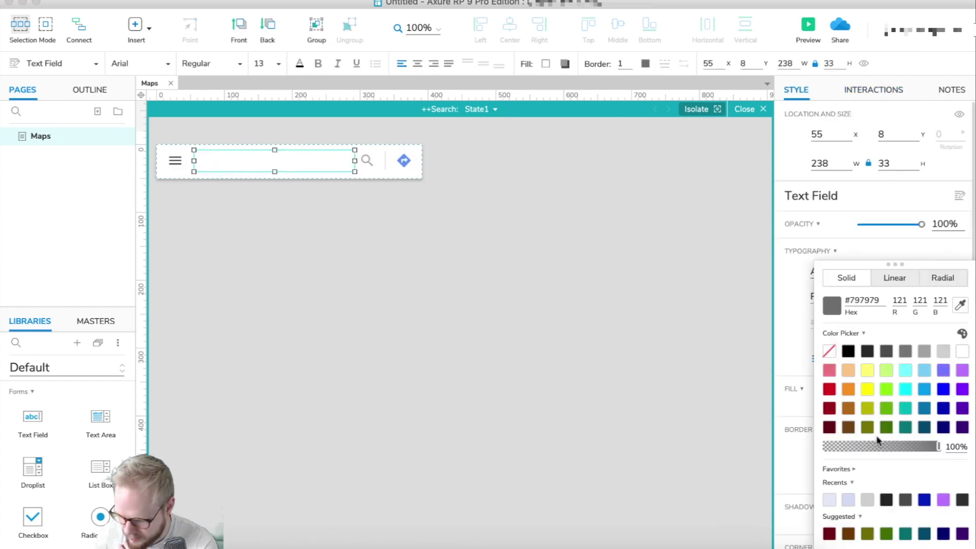
{"action": "left_click", "coordinate": [828, 352]}
{"action": "left_click", "coordinate": [327, 185]}
{"action": "left_click", "coordinate": [331, 166]}
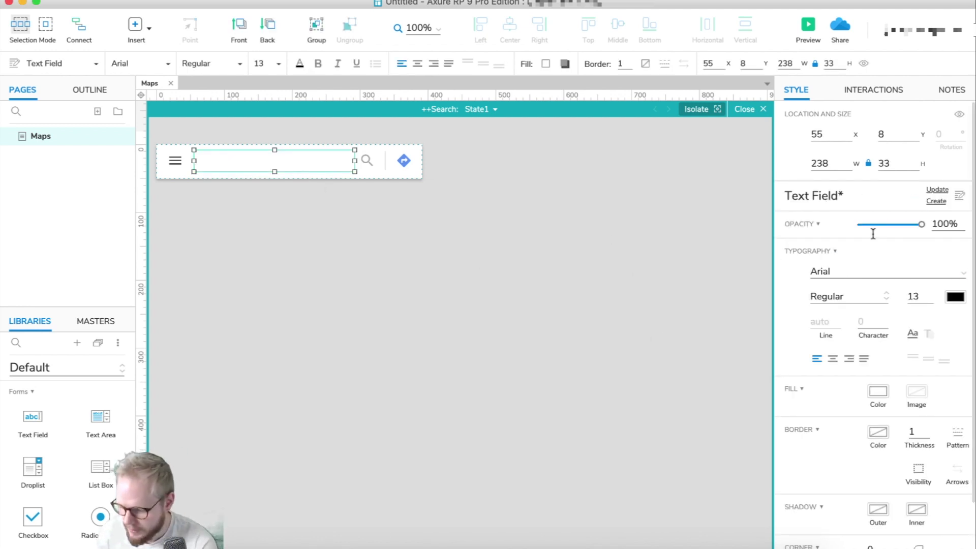
Name the text field ++SearchField.
{"action": "left_click", "coordinate": [872, 90]}
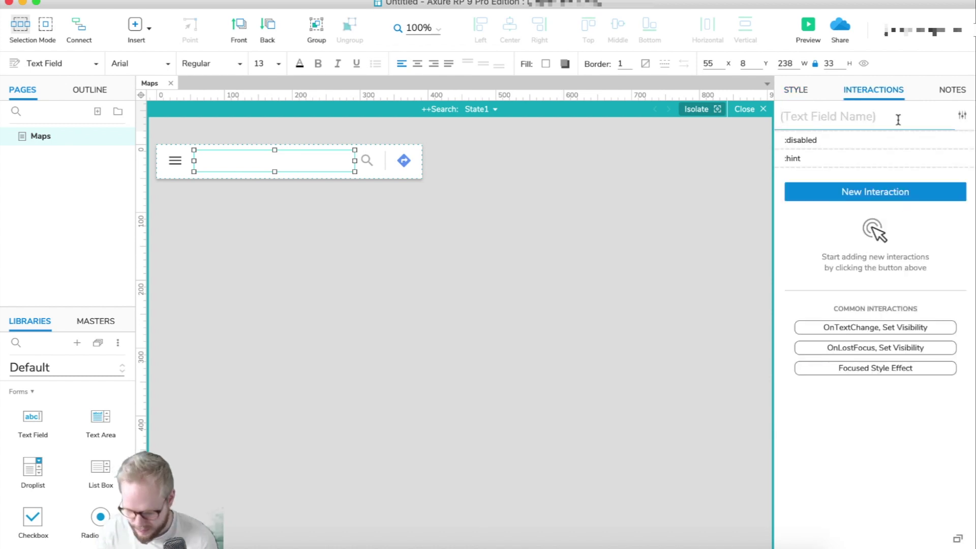
{"action": "left_click", "coordinate": [898, 119]}
{"action": "type", "text": "++Searvch"}
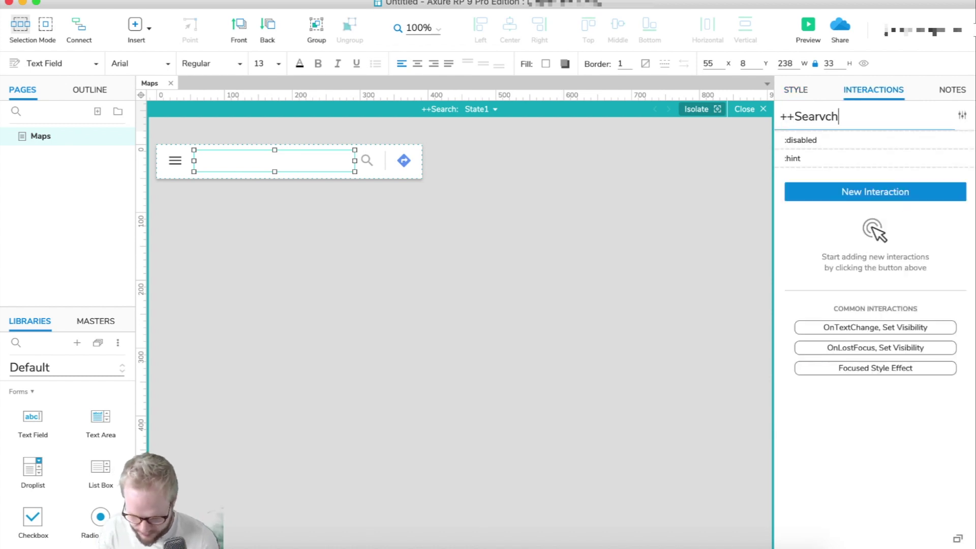
{"action": "type", "text": "Field"}
{"action": "key", "text": "BackSpace"}
{"action": "key", "text": "BackSpace"}
{"action": "key", "text": "BackSpace"}
{"action": "key", "text": "BackSpace"}
{"action": "key", "text": "BackSpace"}
{"action": "key", "text": "BackSpace"}
{"action": "key", "text": "BackSpace"}
{"action": "key", "text": "BackSpace"}
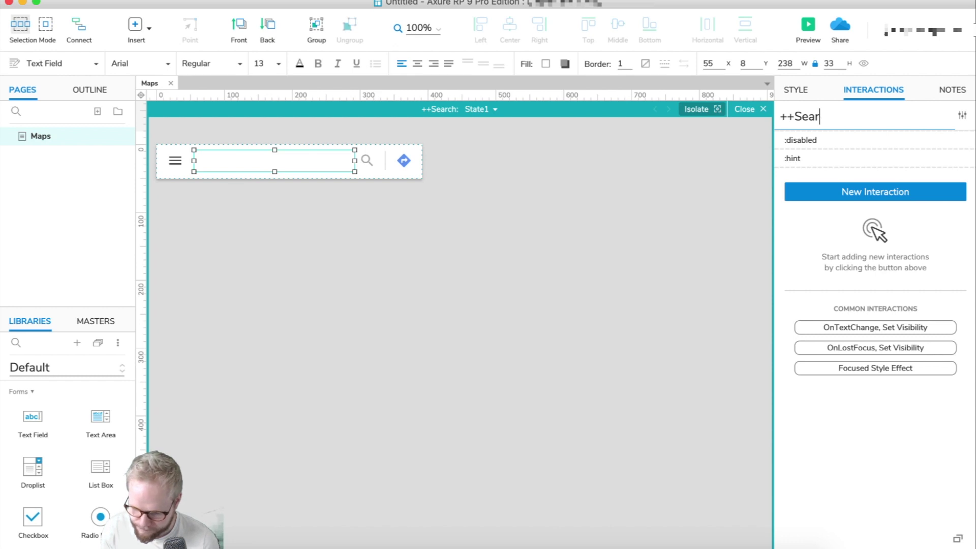
{"action": "type", "text": "chField"}
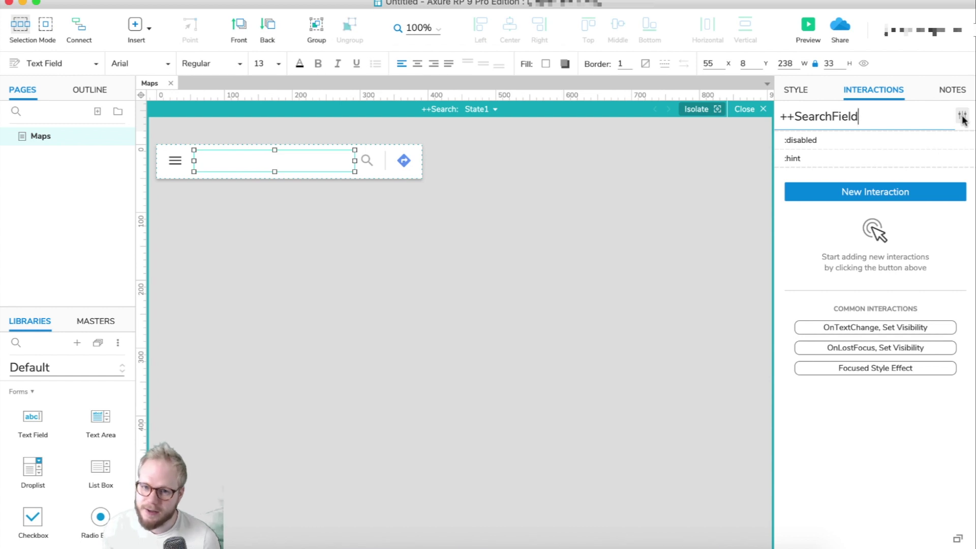
Set the field's hint text to 'Search for location'.
{"action": "left_click", "coordinate": [962, 117]}
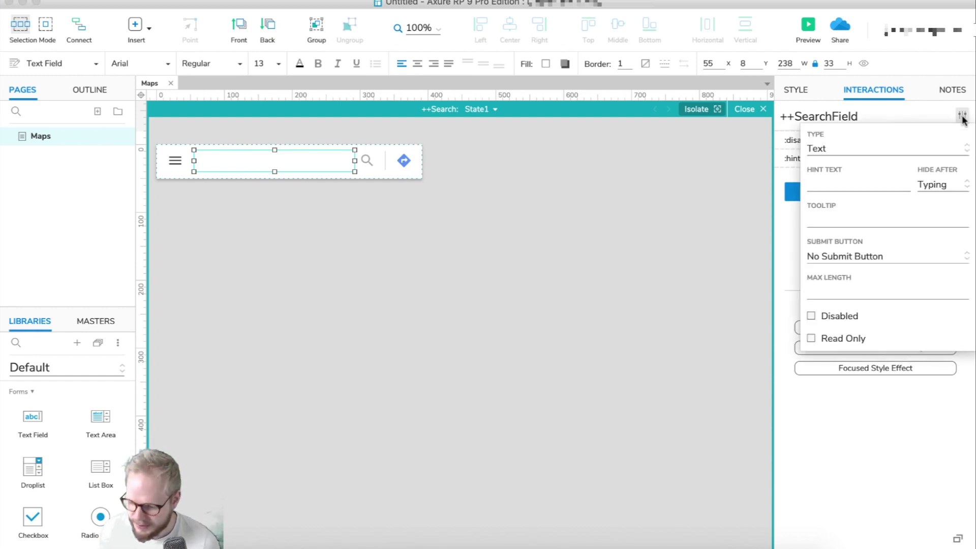
{"action": "left_click", "coordinate": [833, 184]}
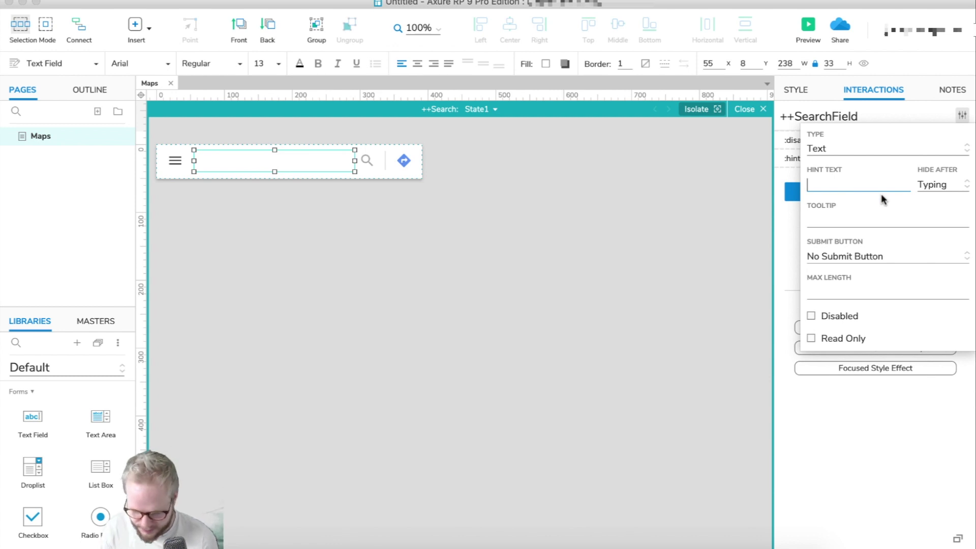
{"action": "type", "text": "Search for location"}
{"action": "left_click", "coordinate": [232, 159]}
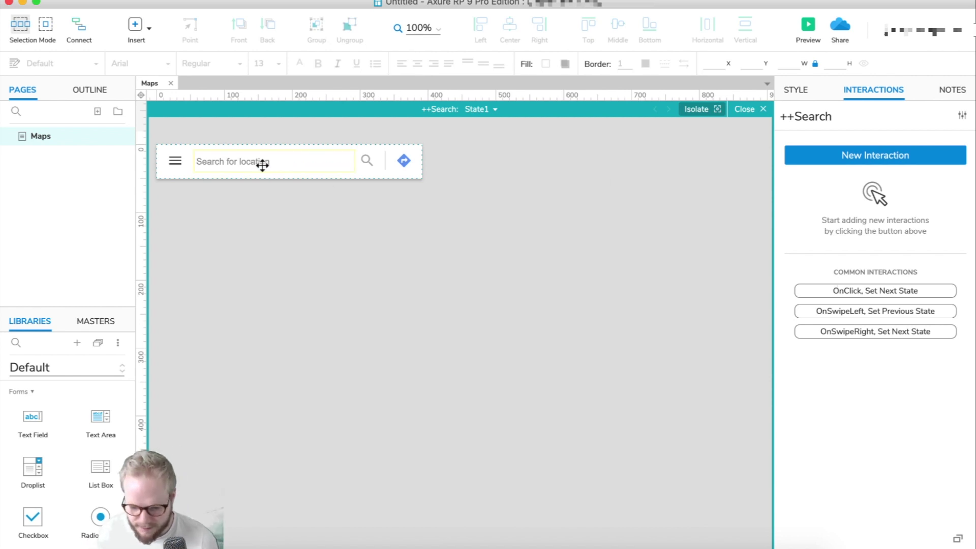
Left-align the search field's hint text and move its left edge inward.
{"action": "left_click", "coordinate": [279, 161]}
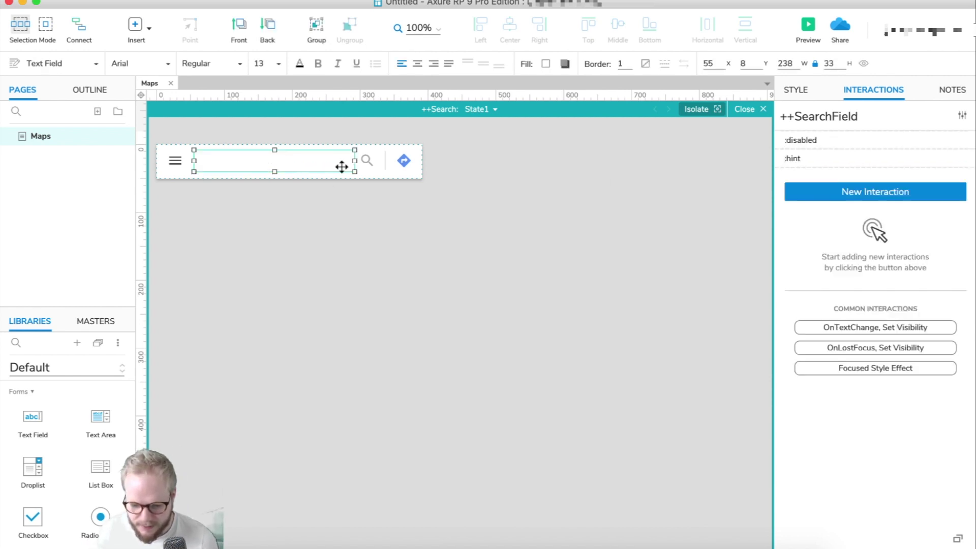
{"action": "left_click", "coordinate": [417, 63]}
{"action": "left_click", "coordinate": [503, 286]}
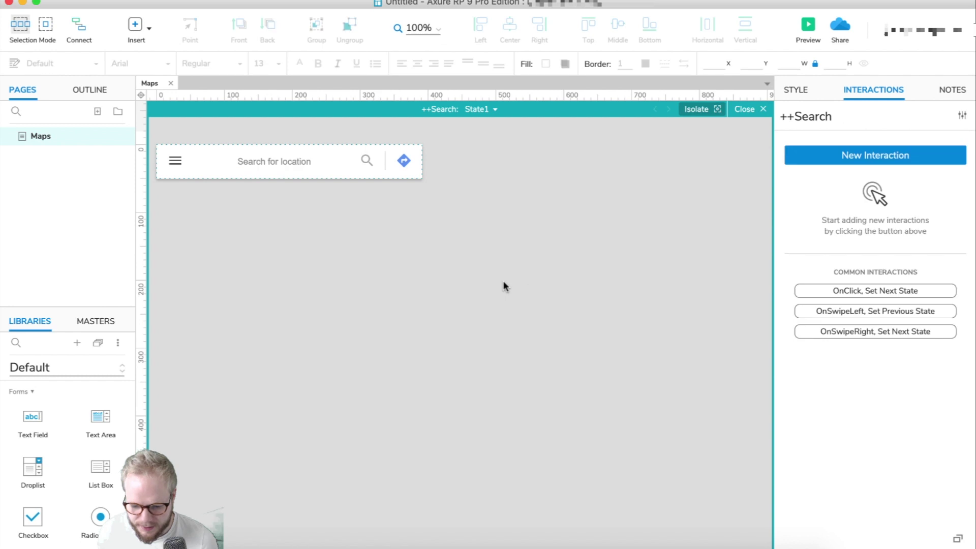
{"action": "left_click", "coordinate": [297, 161]}
{"action": "left_click", "coordinate": [402, 63]}
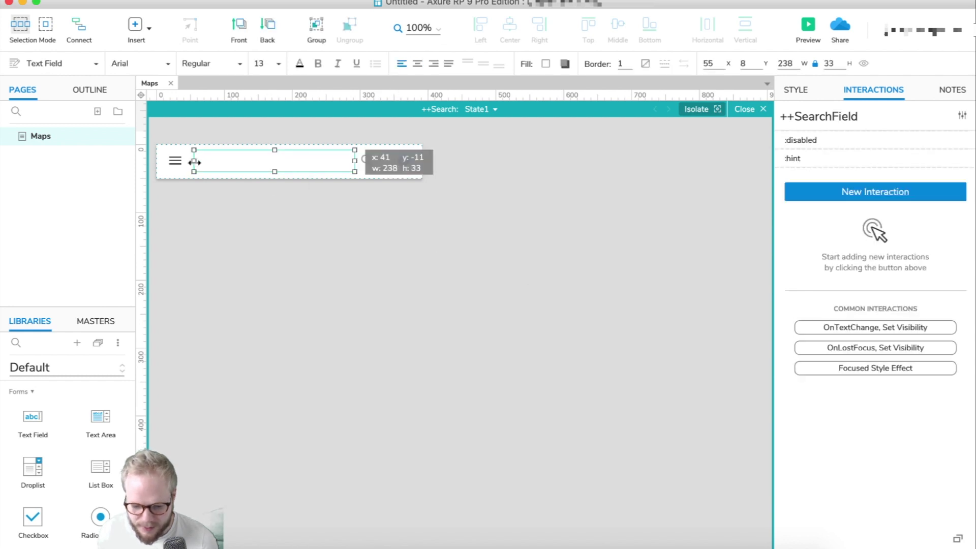
{"action": "left_click_drag", "start_coordinate": [194, 162], "coordinate": [200, 161]}
{"action": "left_click", "coordinate": [272, 244]}
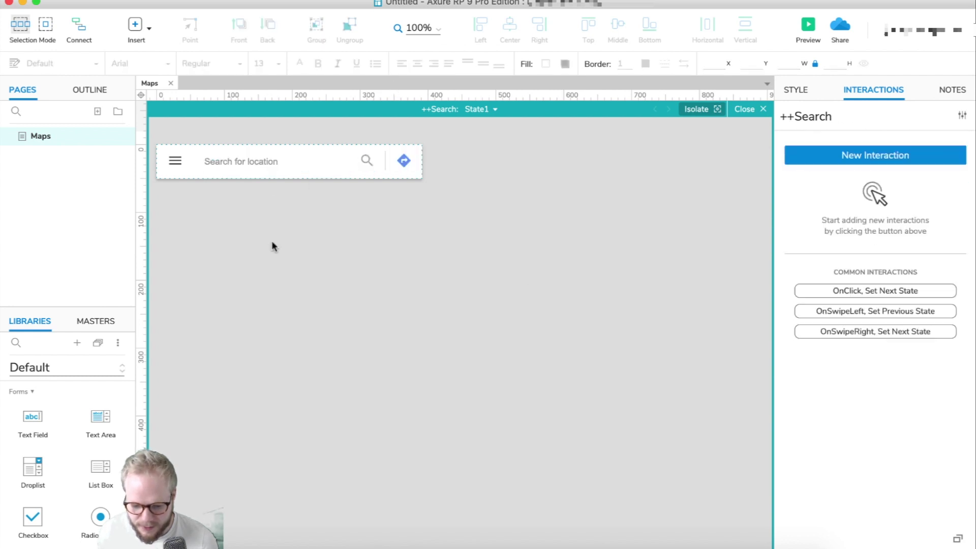
Set the field's font size to 14, pick a text colour, and return to the Maps page.
{"action": "left_click", "coordinate": [263, 161]}
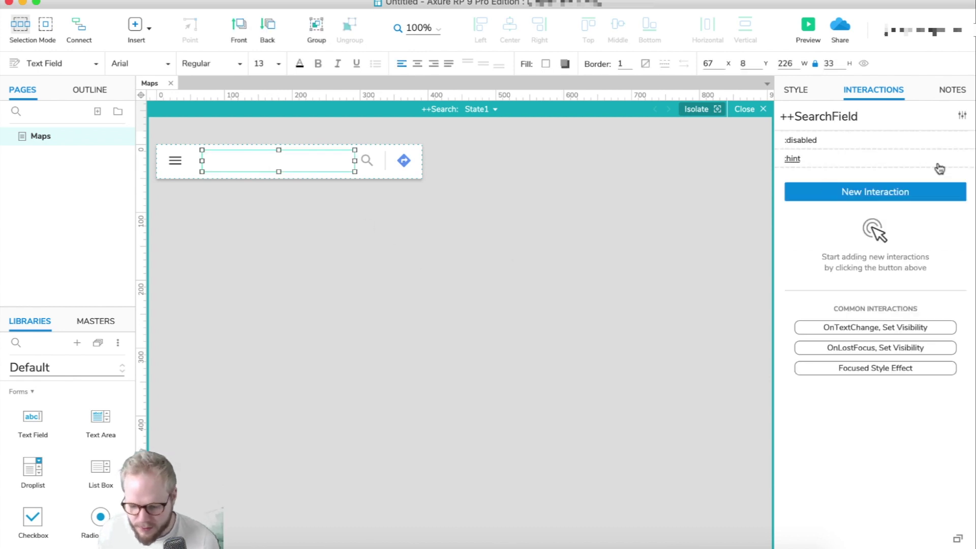
{"action": "left_click", "coordinate": [266, 64]}
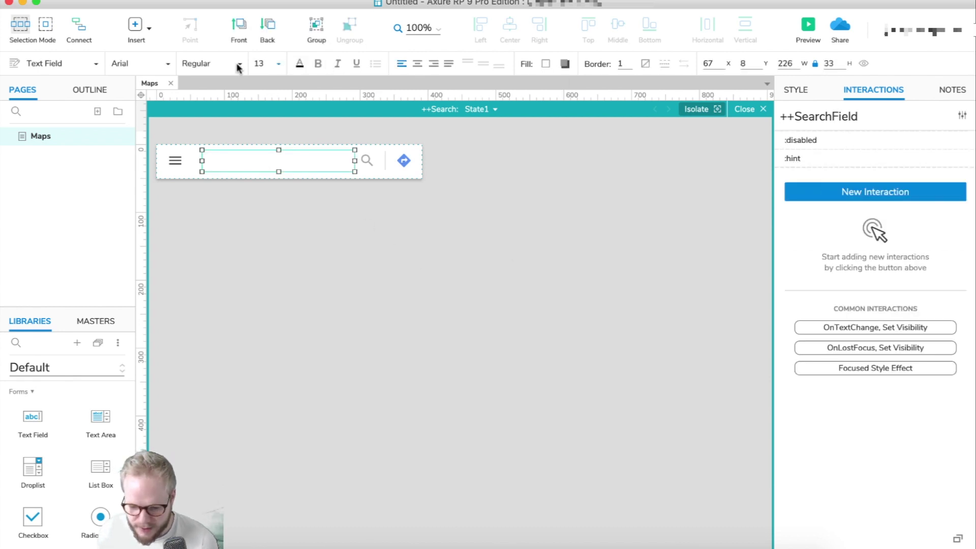
{"action": "left_click", "coordinate": [266, 244]}
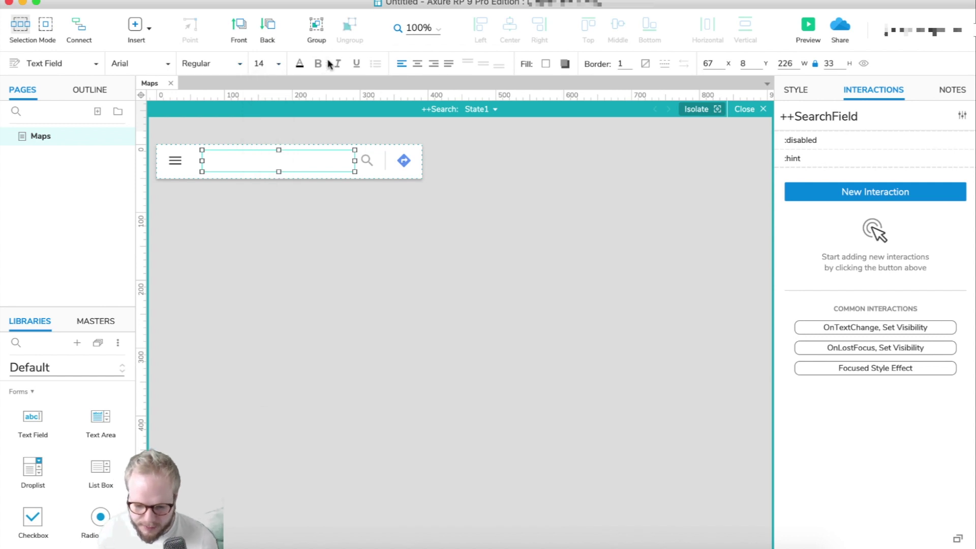
{"action": "left_click", "coordinate": [300, 63]}
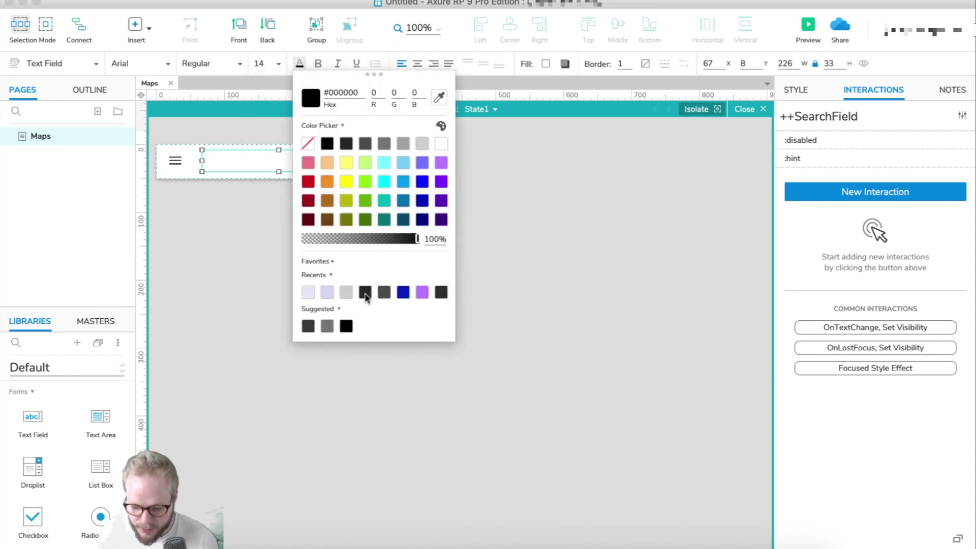
{"action": "left_click", "coordinate": [645, 267]}
{"action": "left_click", "coordinate": [754, 105]}
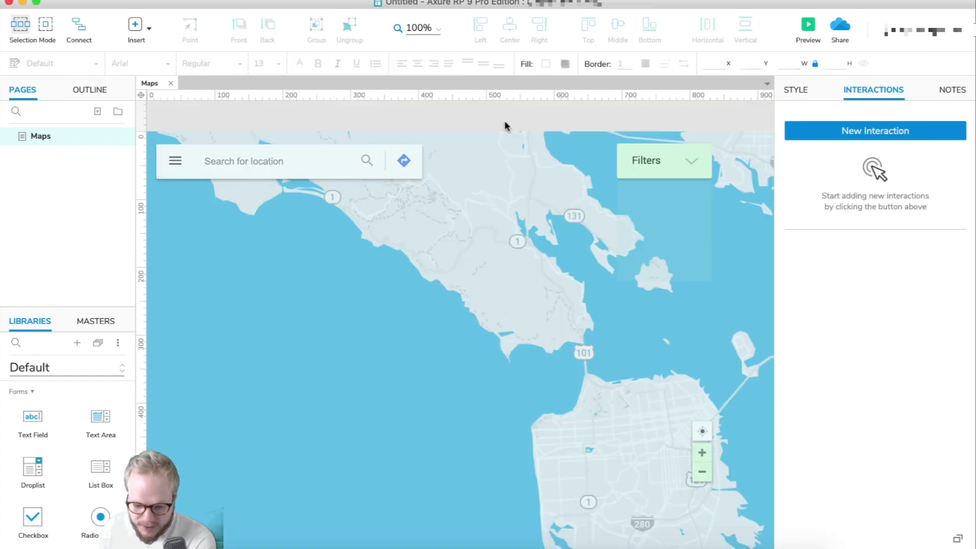
{"action": "left_click", "coordinate": [806, 30]}
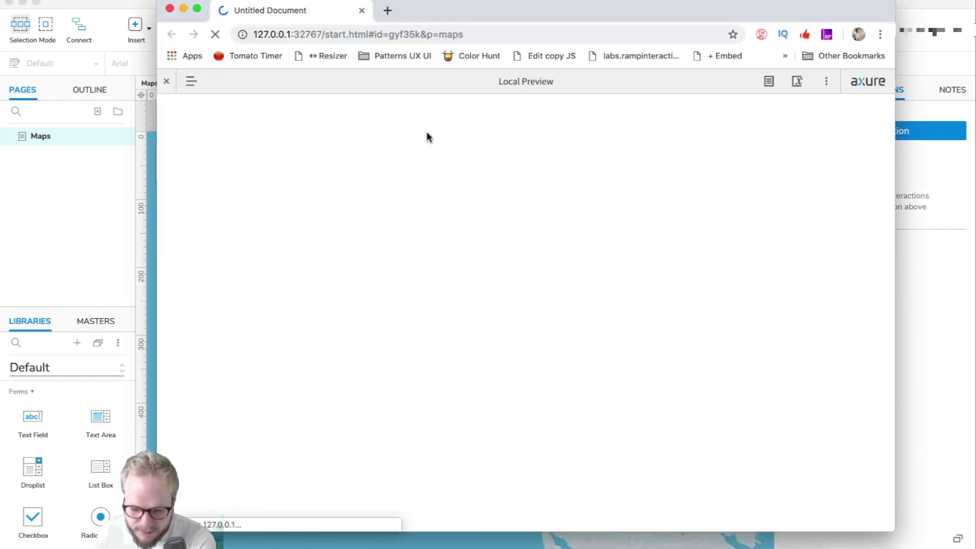
{"action": "left_click", "coordinate": [166, 81]}
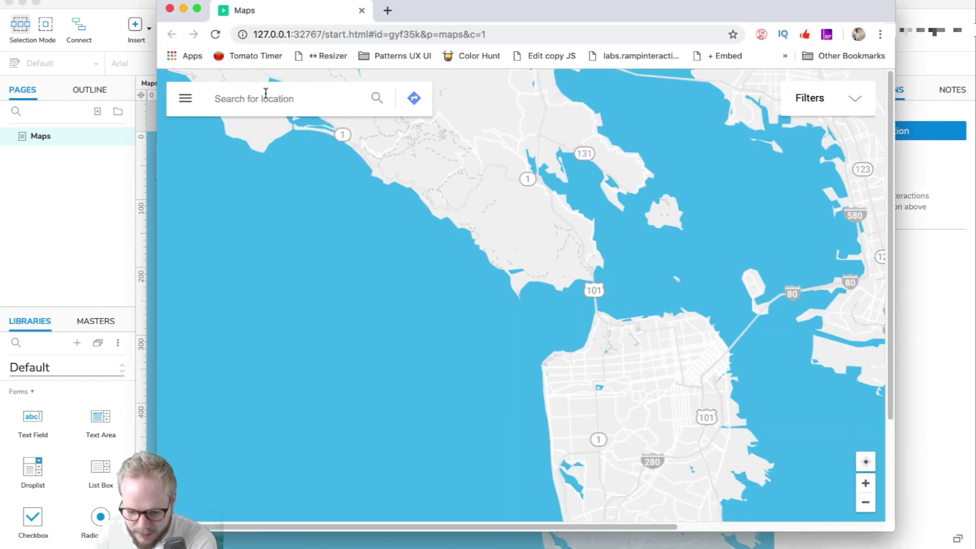
{"action": "type", "text": "sadhashdhsahdga"}
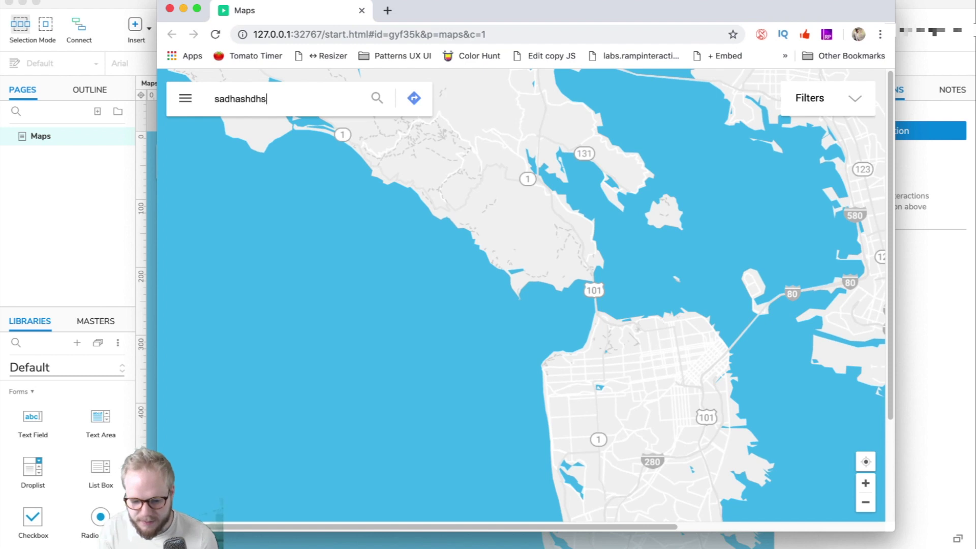
{"action": "key", "text": "BackSpace"}
{"action": "key", "text": "BackSpace"}
{"action": "key", "text": "BackSpace"}
{"action": "key", "text": "BackSpace"}
{"action": "key", "text": "BackSpace"}
{"action": "key", "text": "BackSpace"}
{"action": "key", "text": "BackSpace"}
{"action": "key", "text": "BackSpace"}
{"action": "key", "text": "BackSpace"}
{"action": "key", "text": "BackSpace"}
{"action": "key", "text": "BackSpace"}
{"action": "key", "text": "BackSpace"}
{"action": "key", "text": "BackSpace"}
{"action": "key", "text": "BackSpace"}
{"action": "key", "text": "BackSpace"}
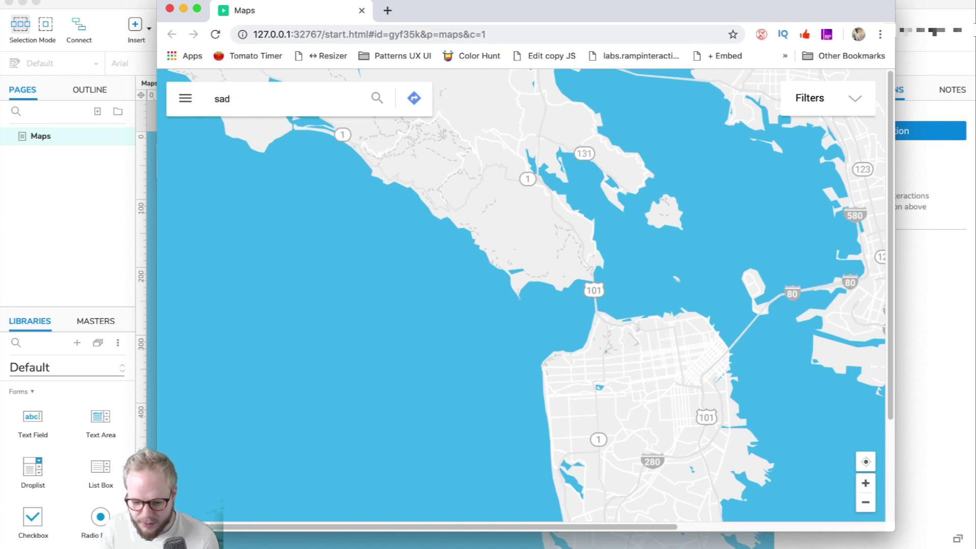
{"action": "key", "text": "super+Tab"}
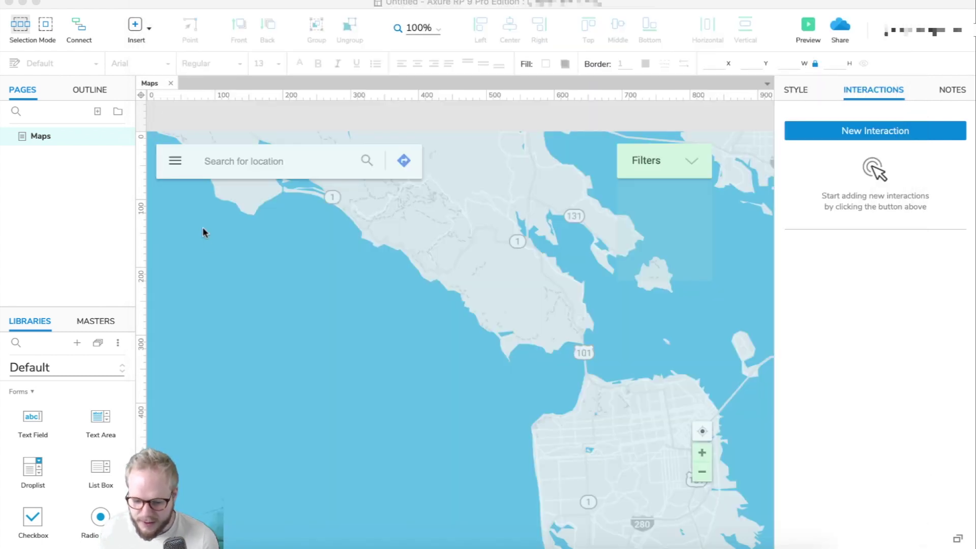
{"action": "left_click", "coordinate": [305, 162]}
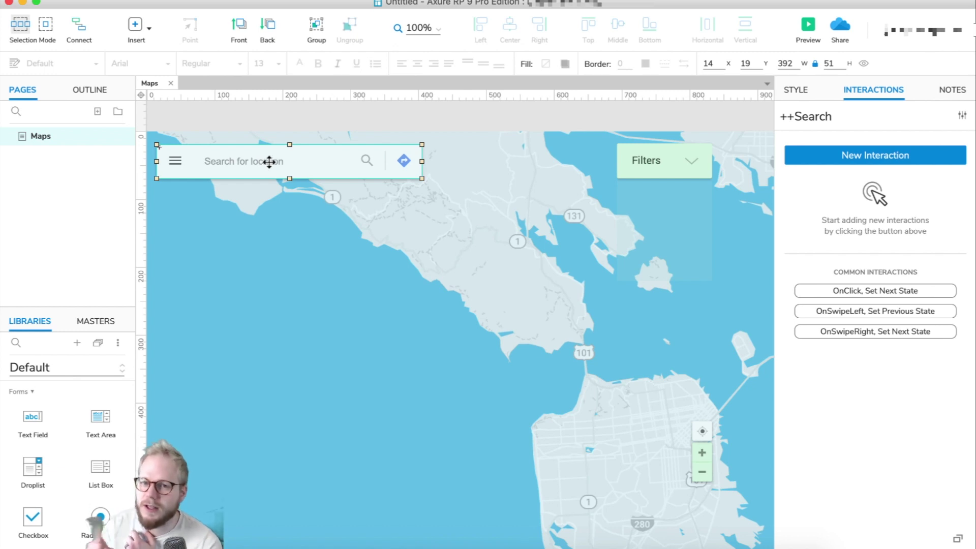
In the ++Search panel's State1, give ++SearchField an OnTextChange Show/Hide action with no target yet.
{"action": "double_click", "coordinate": [269, 161]}
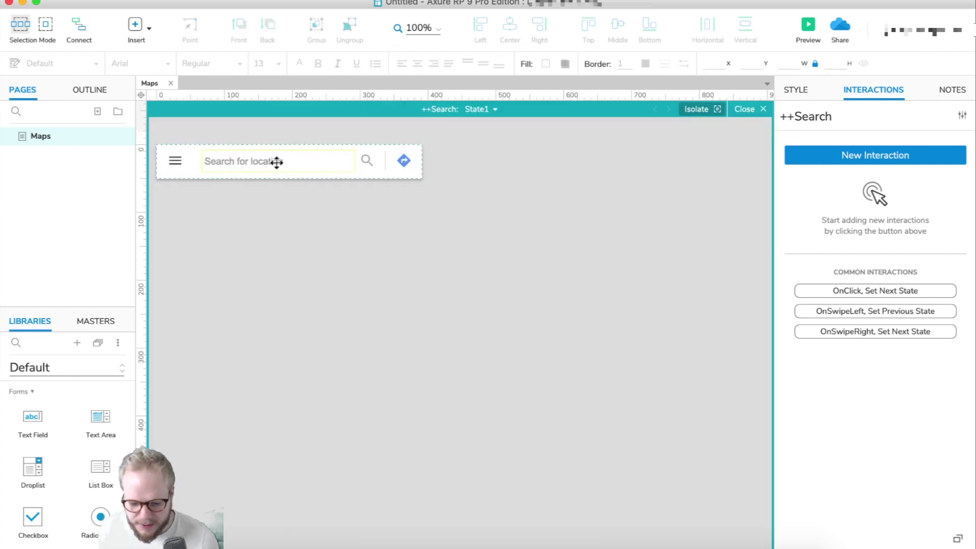
{"action": "left_click", "coordinate": [277, 161]}
{"action": "left_click", "coordinate": [379, 167]}
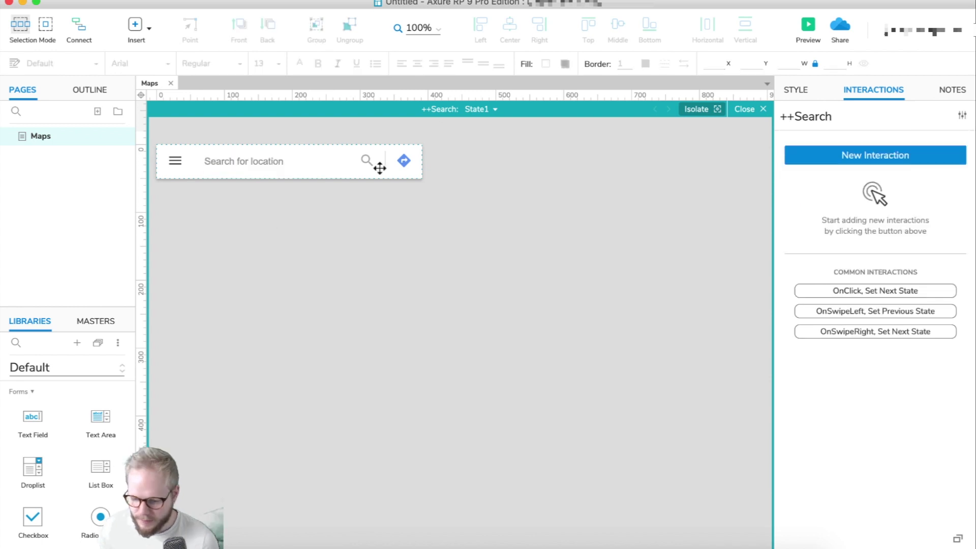
{"action": "left_click", "coordinate": [233, 161]}
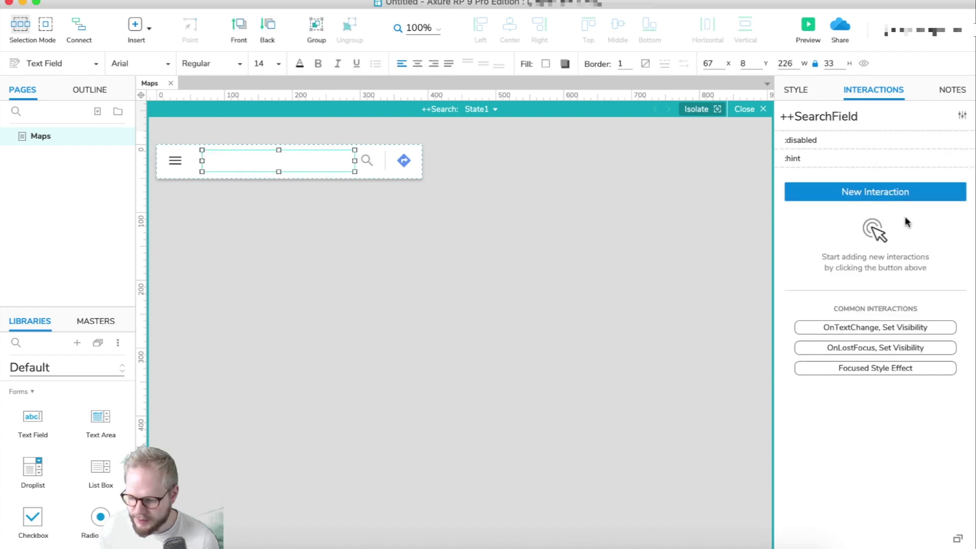
{"action": "left_click", "coordinate": [871, 191]}
{"action": "left_click", "coordinate": [827, 218]}
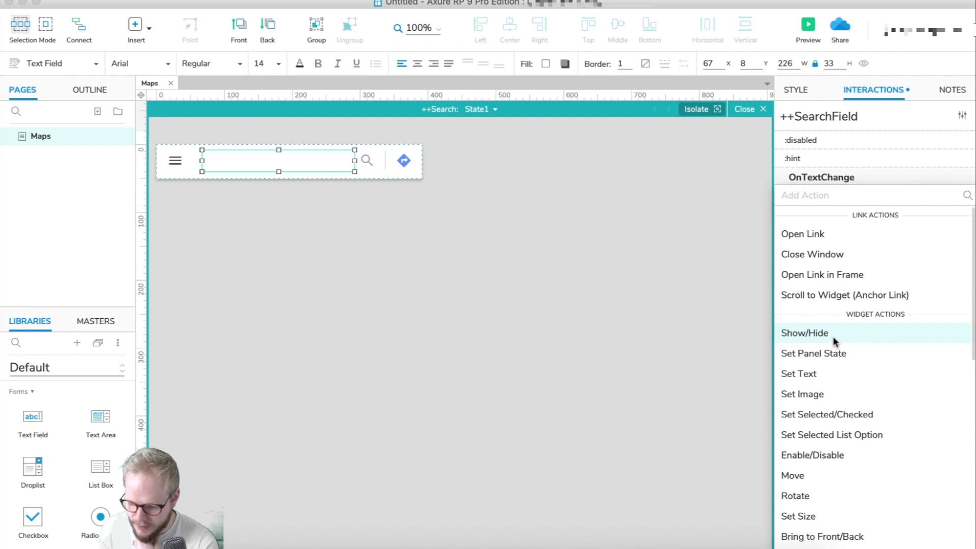
{"action": "left_click", "coordinate": [832, 338]}
{"action": "left_click", "coordinate": [646, 238]}
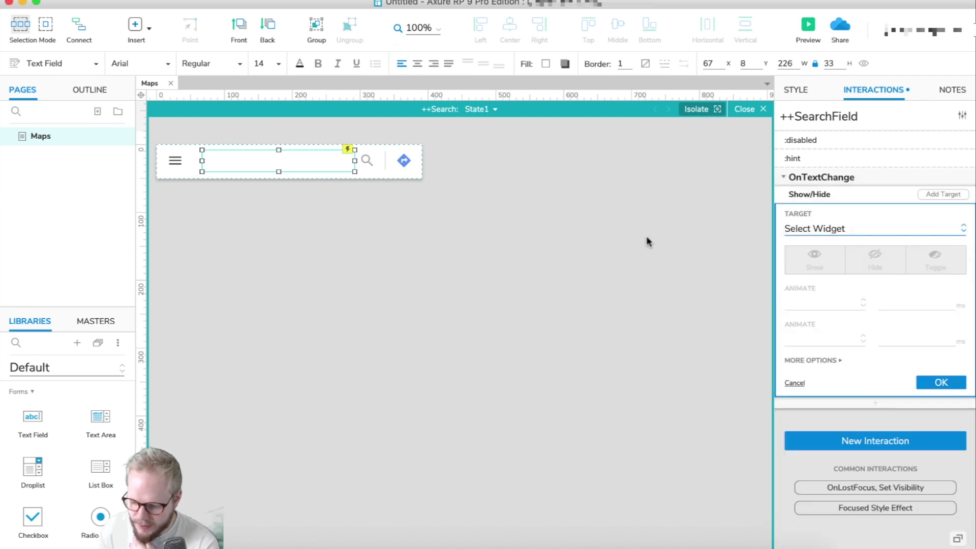
{"action": "left_click", "coordinate": [684, 231]}
{"action": "left_click", "coordinate": [259, 168]}
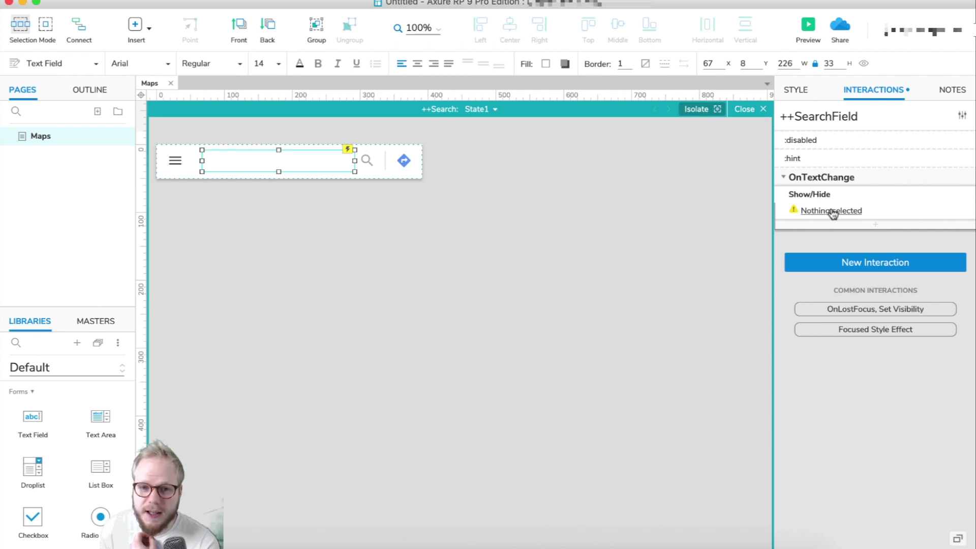
{"action": "left_click", "coordinate": [311, 300]}
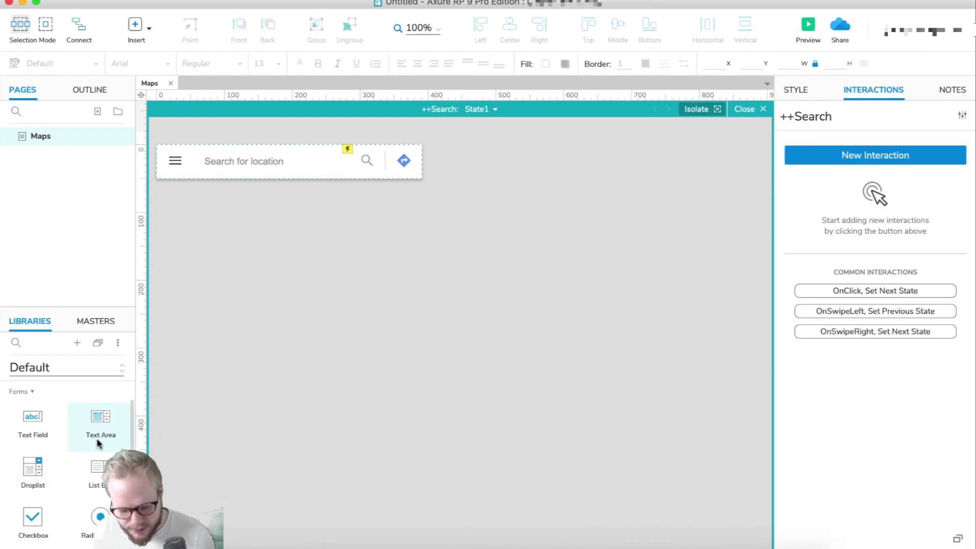
Place a box below the search bar and widen it to 392 to match the bar.
{"action": "left_click_drag", "start_coordinate": [130, 429], "coordinate": [131, 389]}
{"action": "left_click_drag", "start_coordinate": [31, 429], "coordinate": [230, 182]}
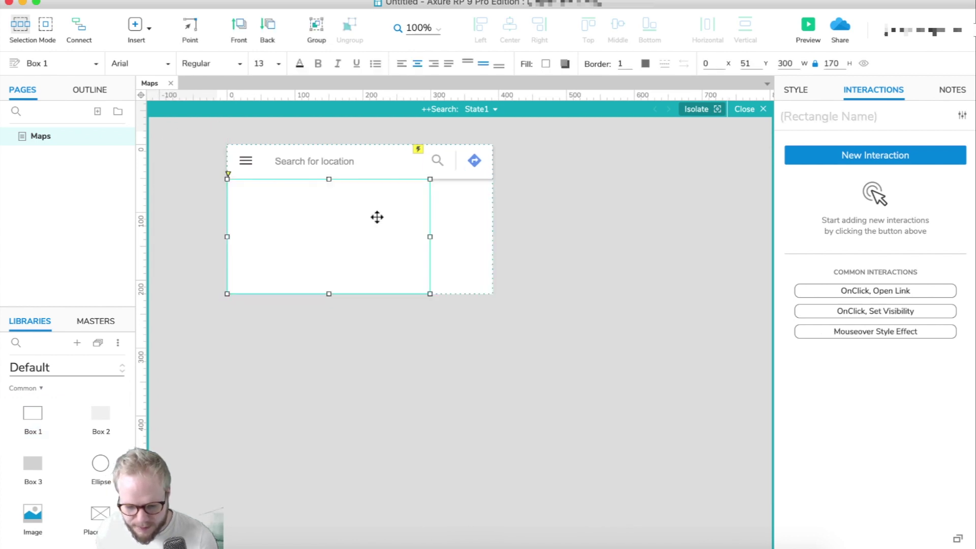
{"action": "left_click_drag", "start_coordinate": [430, 236], "coordinate": [493, 238]}
{"action": "left_click", "coordinate": [584, 312]}
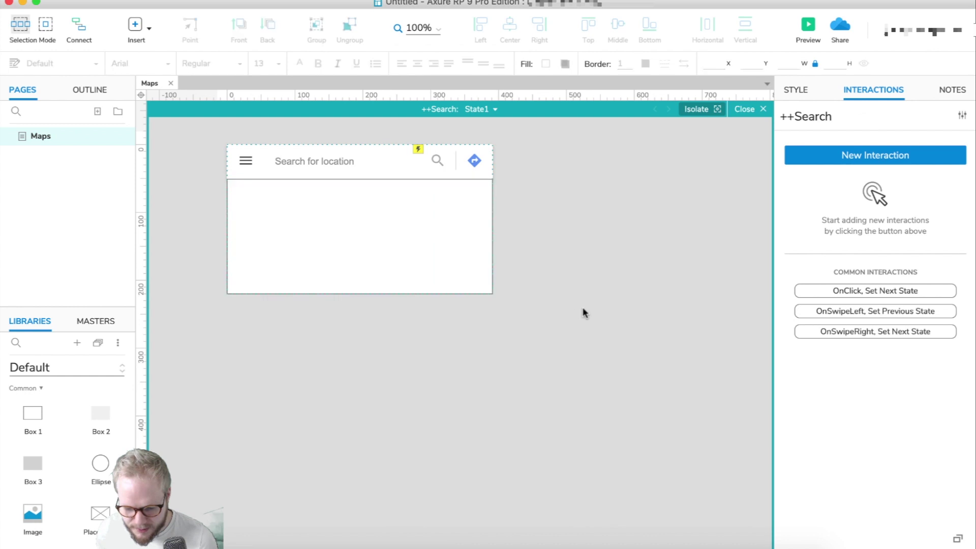
{"action": "left_click", "coordinate": [447, 264]}
Give the box a light-grey border and place a Heading 3 text inside it.
{"action": "left_click", "coordinate": [794, 89]}
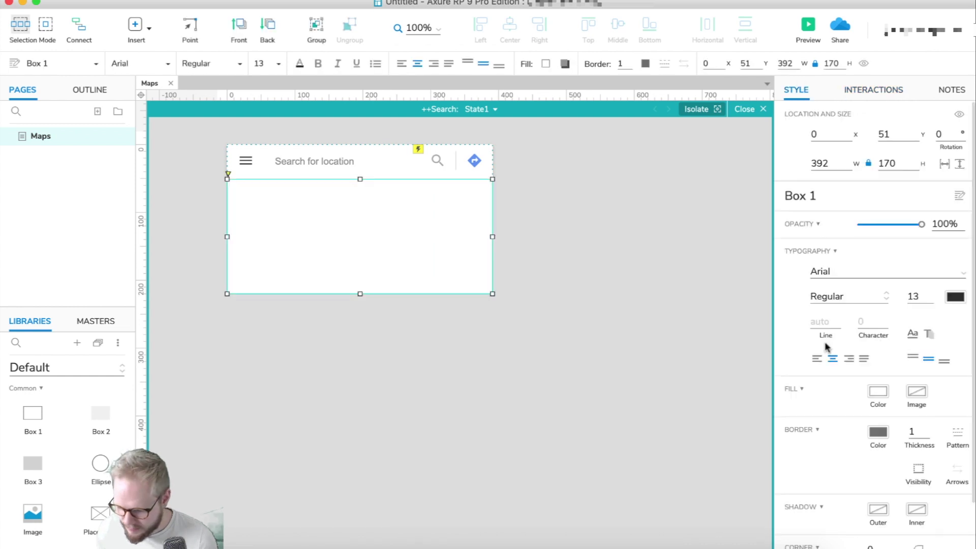
{"action": "left_click", "coordinate": [875, 432]}
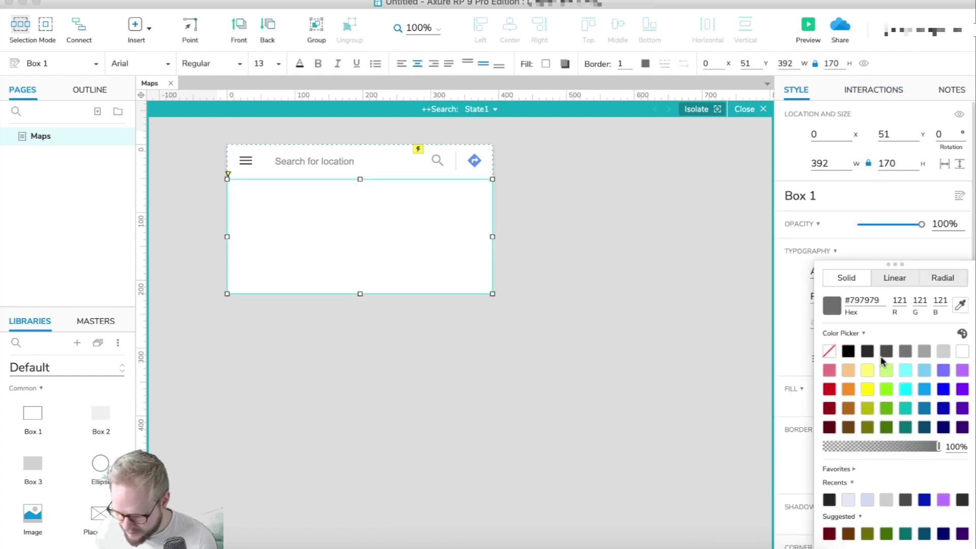
{"action": "left_click_drag", "start_coordinate": [888, 447], "coordinate": [879, 443]}
{"action": "left_click", "coordinate": [922, 350]}
{"action": "left_click", "coordinate": [609, 285]}
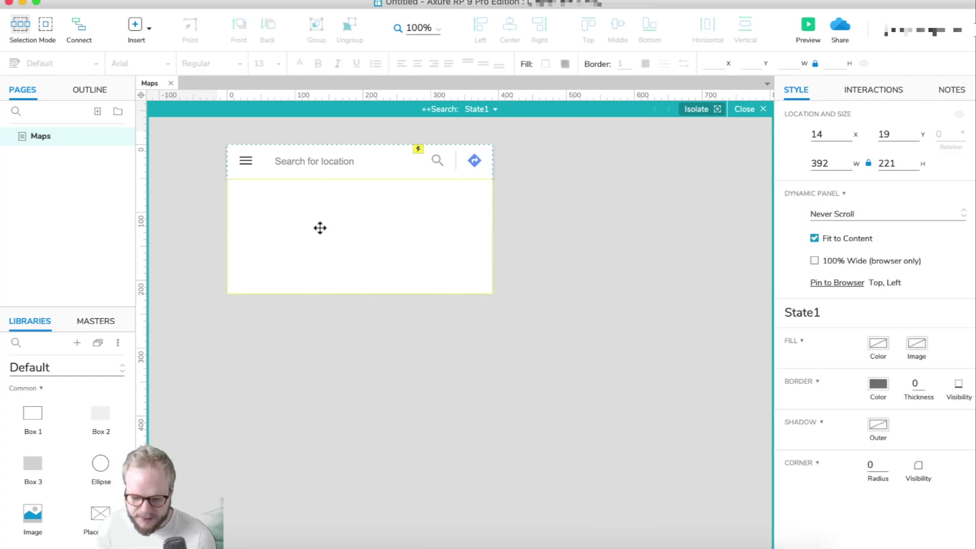
{"action": "mouse_move", "coordinate": [131, 420]}
{"action": "left_mouse_down"}
{"action": "mouse_move", "coordinate": [130, 450]}
{"action": "mouse_move", "coordinate": [131, 427]}
{"action": "left_mouse_up"}
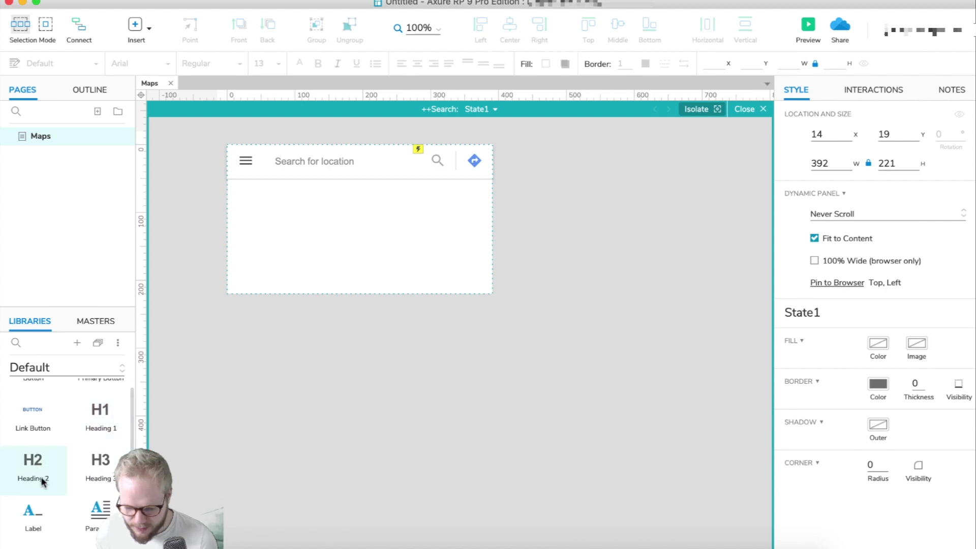
{"action": "left_click_drag", "start_coordinate": [174, 418], "coordinate": [270, 192]}
Widen the heading to 258 and change its text to 'Value 1'.
{"action": "left_click_drag", "start_coordinate": [332, 197], "coordinate": [448, 198]}
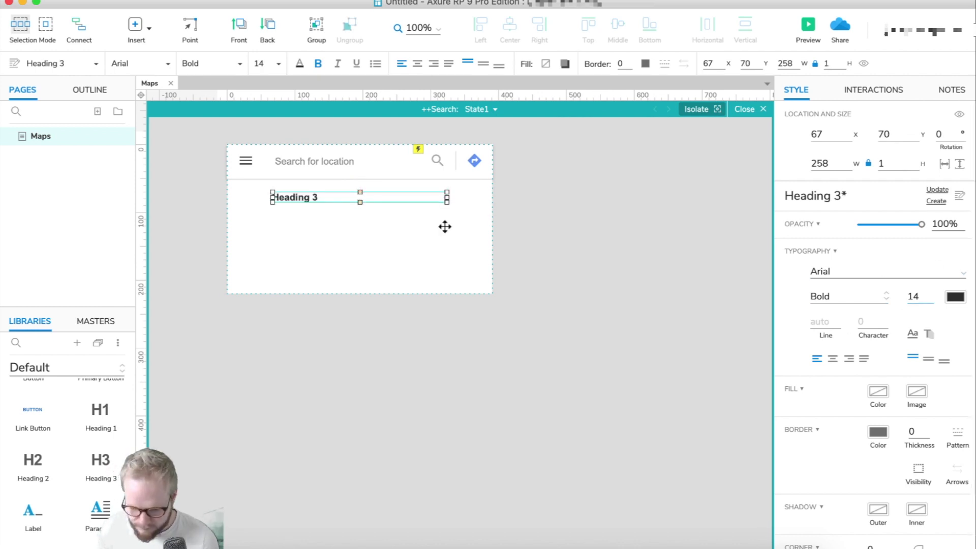
{"action": "double_click", "coordinate": [312, 200]}
{"action": "type", "text": "Value 1"}
{"action": "key", "text": "super+Return"}
{"action": "key", "text": "super+Return"}
Name the Value 1 entry V1++ and the Value 2 entry V2+.
{"action": "left_click", "coordinate": [268, 222]}
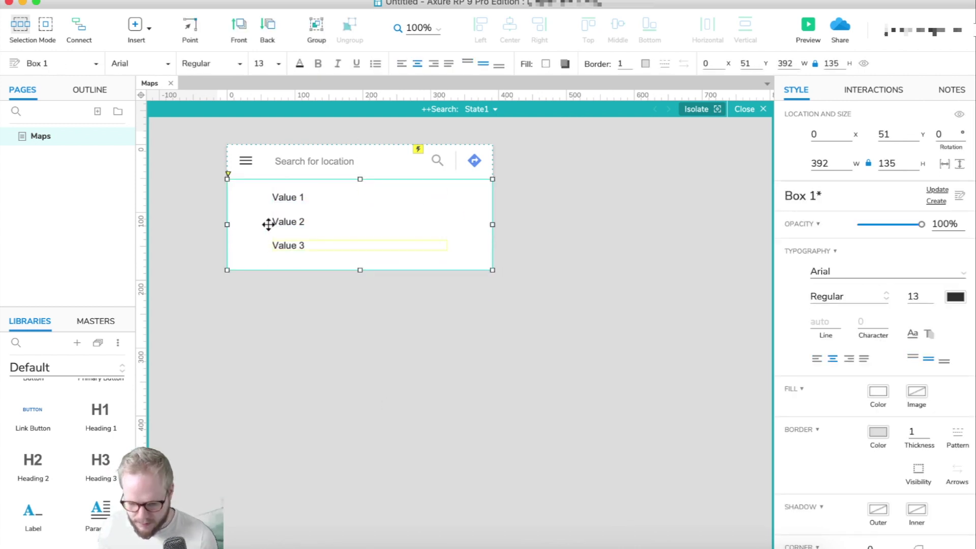
{"action": "left_click", "coordinate": [288, 242]}
{"action": "left_click", "coordinate": [288, 197]}
{"action": "left_click", "coordinate": [873, 89]}
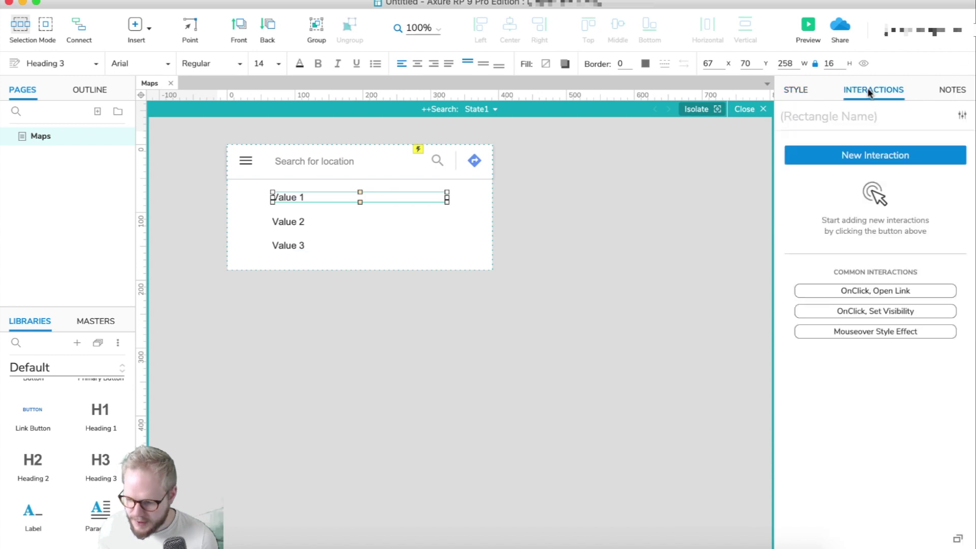
{"action": "left_click", "coordinate": [862, 118]}
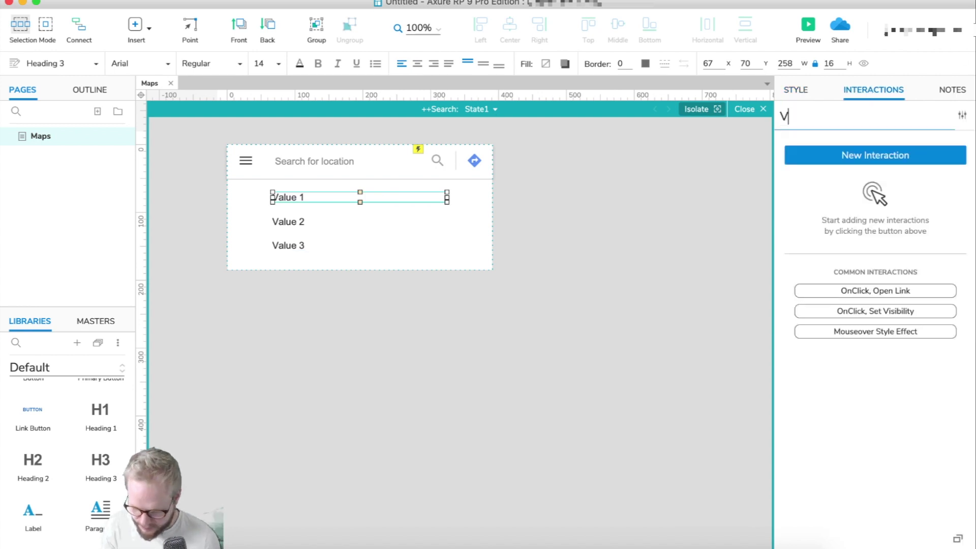
{"action": "type", "text": "V1"}
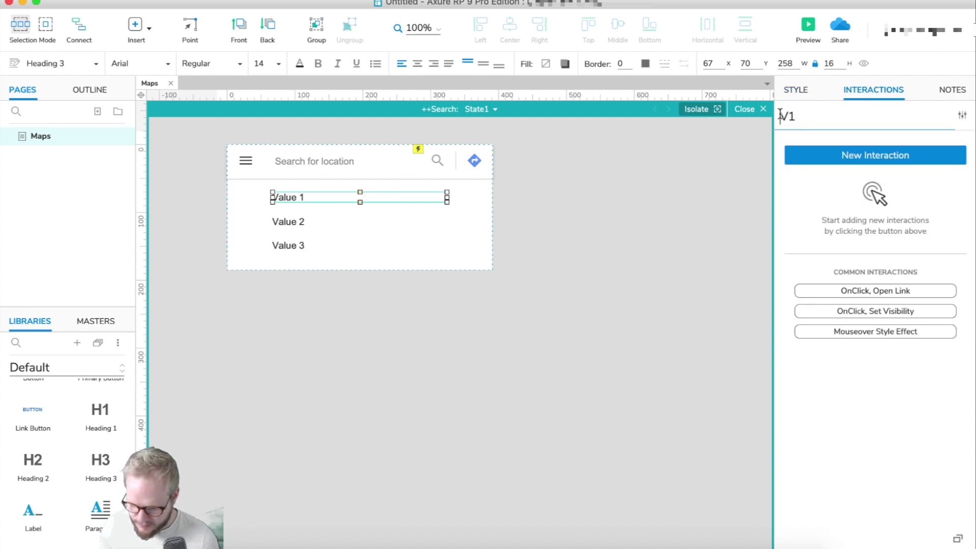
{"action": "type", "text": "++"}
{"action": "left_click", "coordinate": [288, 222]}
{"action": "type", "text": "V2+"}
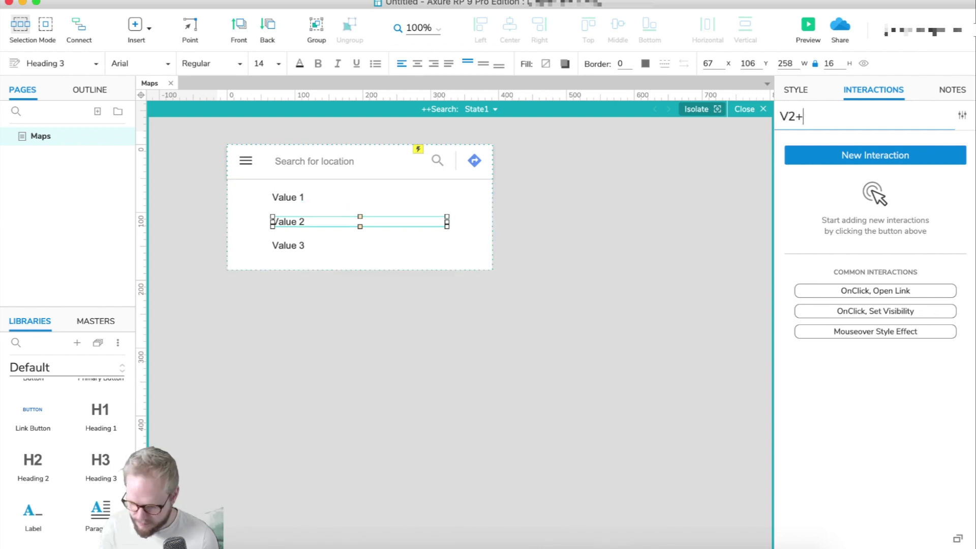
Select Value 1, 2 and 3 together and wrap them in a dynamic panel.
{"action": "left_click", "coordinate": [288, 197]}
{"action": "left_click", "coordinate": [288, 245]}
{"action": "left_click", "coordinate": [299, 222], "text": "shift"}
{"action": "left_click", "coordinate": [353, 192], "text": "shift"}
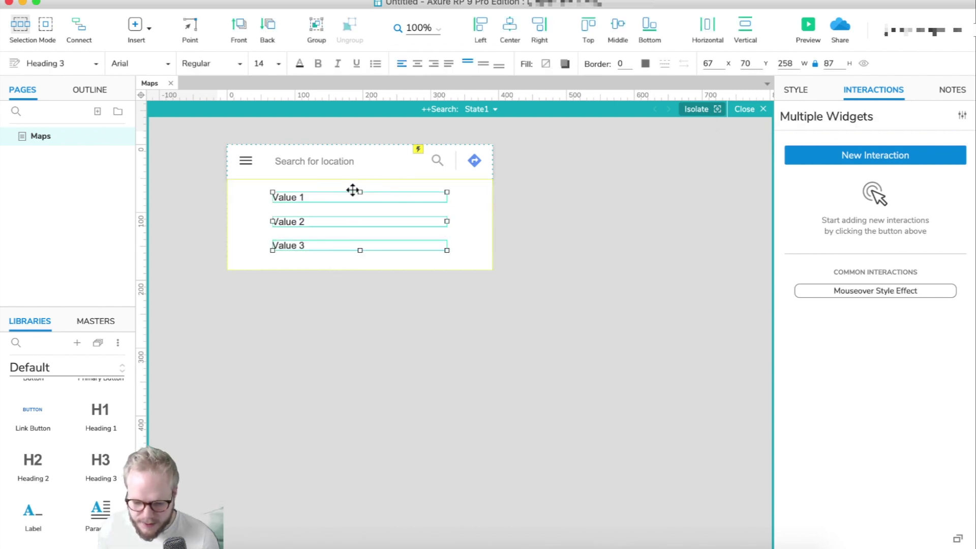
{"action": "right_click", "coordinate": [354, 187]}
{"action": "left_click", "coordinate": [421, 526]}
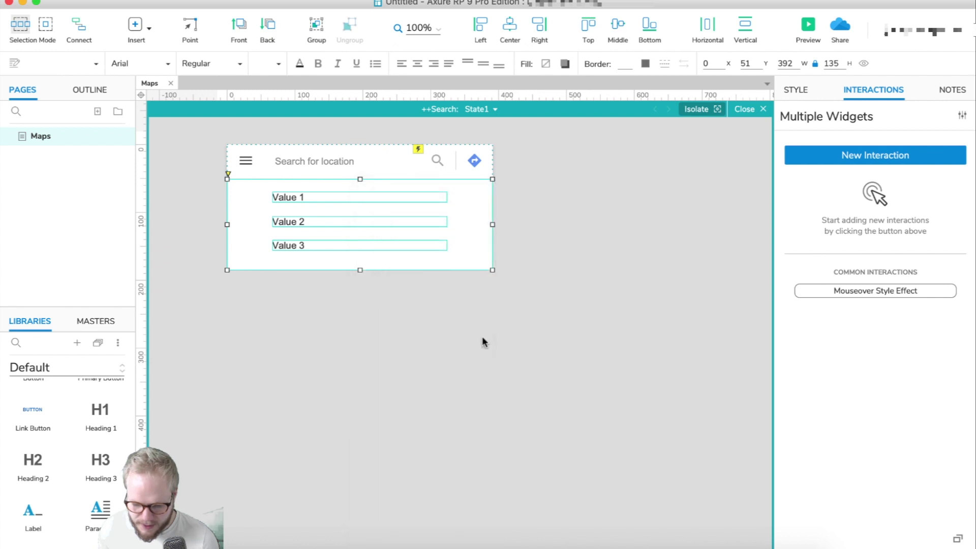
Name the new dynamic panel ++suggestions.
{"action": "left_click", "coordinate": [839, 112]}
{"action": "type", "text": "++suggest"}
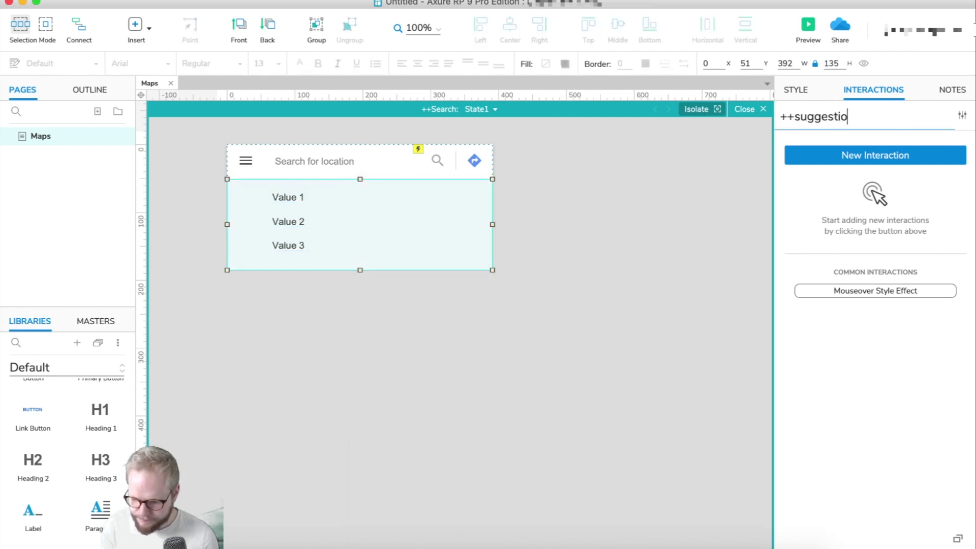
{"action": "left_click", "coordinate": [446, 220]}
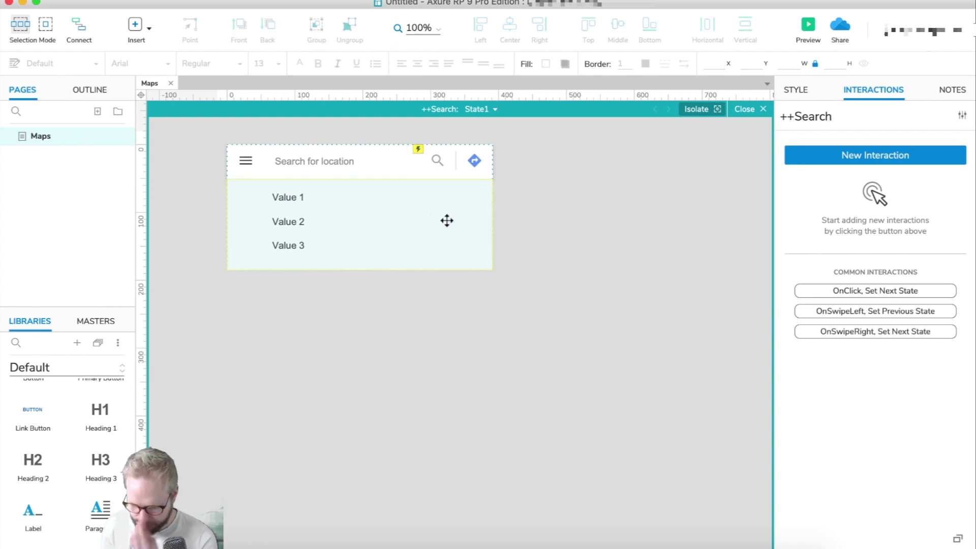
Set the search field's Show/Hide action to show ++suggestions with a 400 ms Slide Down.
{"action": "left_click", "coordinate": [325, 163]}
{"action": "left_click", "coordinate": [850, 213]}
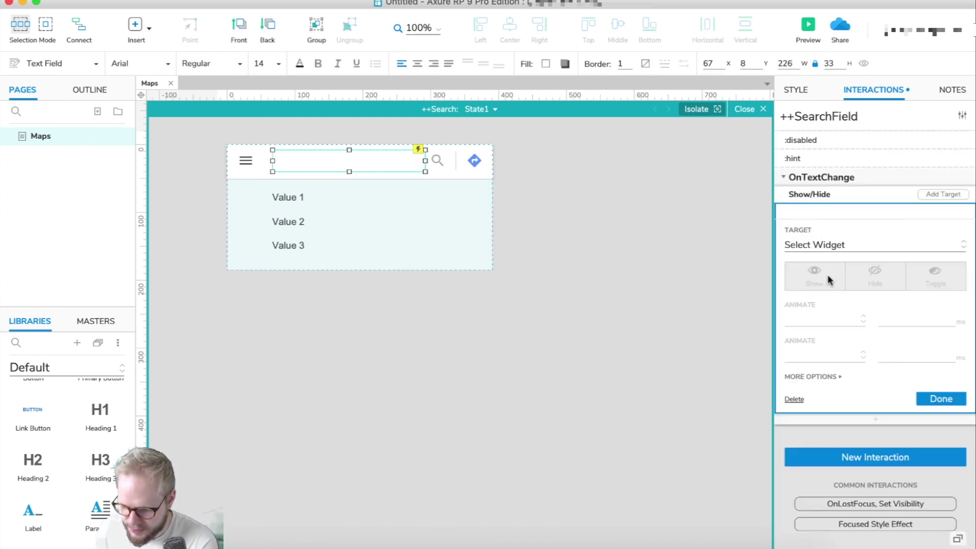
{"action": "left_click", "coordinate": [833, 246]}
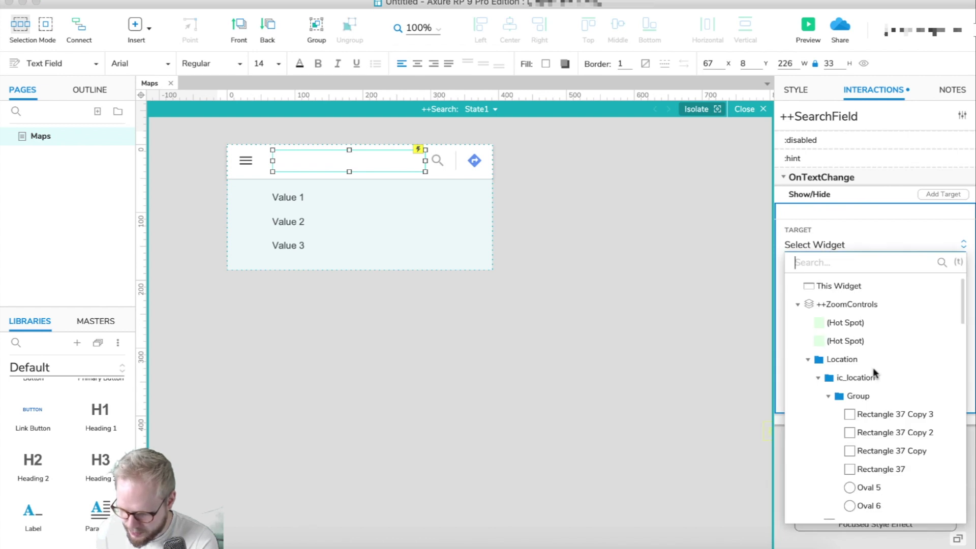
{"action": "type", "text": "++s"}
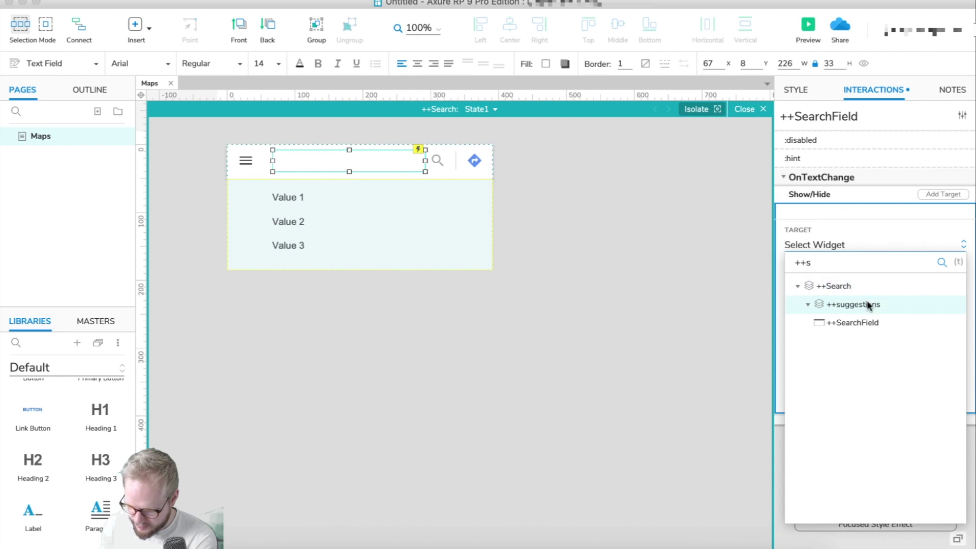
{"action": "left_click", "coordinate": [859, 303]}
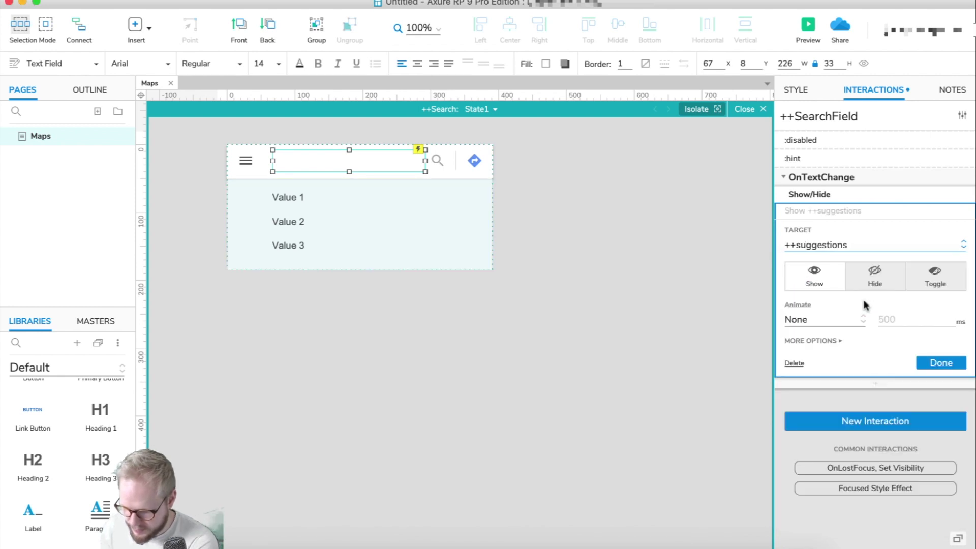
{"action": "left_click", "coordinate": [834, 319]}
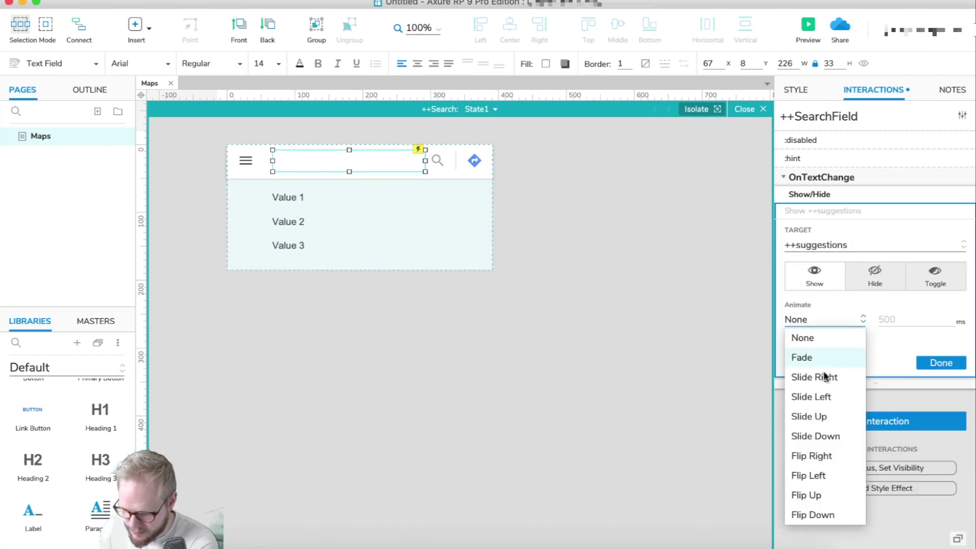
{"action": "left_click", "coordinate": [831, 436]}
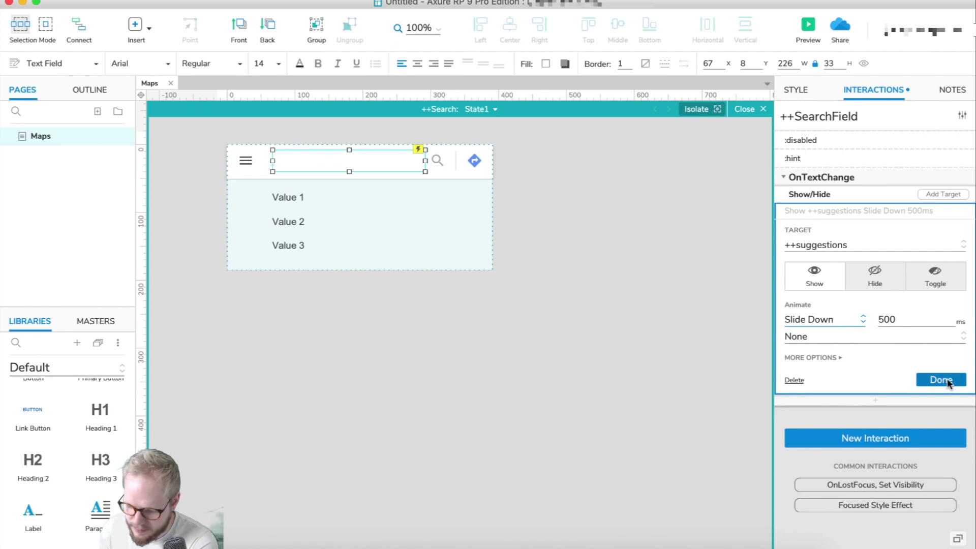
{"action": "double_click", "coordinate": [888, 320]}
{"action": "type", "text": "400"}
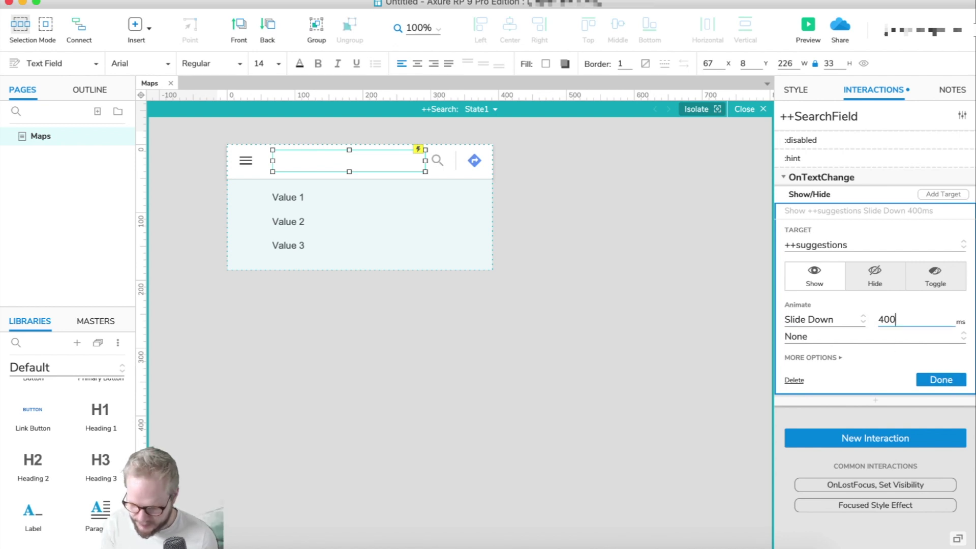
{"action": "left_click", "coordinate": [950, 380]}
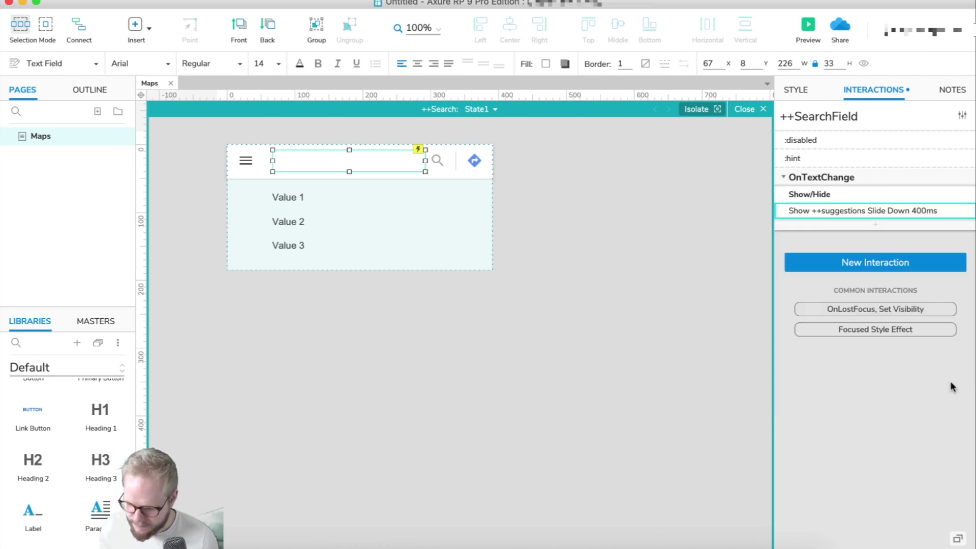
{"action": "left_click", "coordinate": [577, 266]}
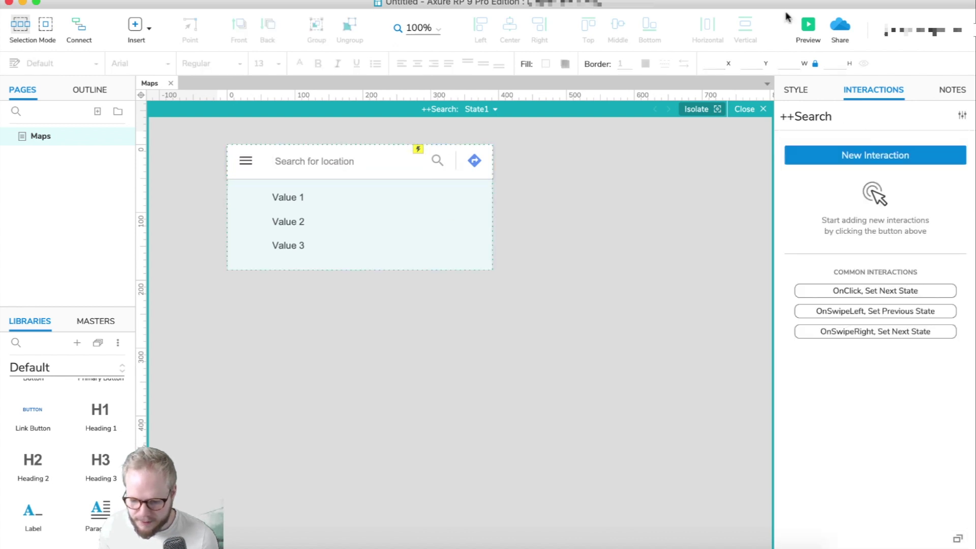
Preview in Chrome, type 'dfdsf' in the location search, then select ++suggestions back in Axure.
{"action": "left_click", "coordinate": [807, 25]}
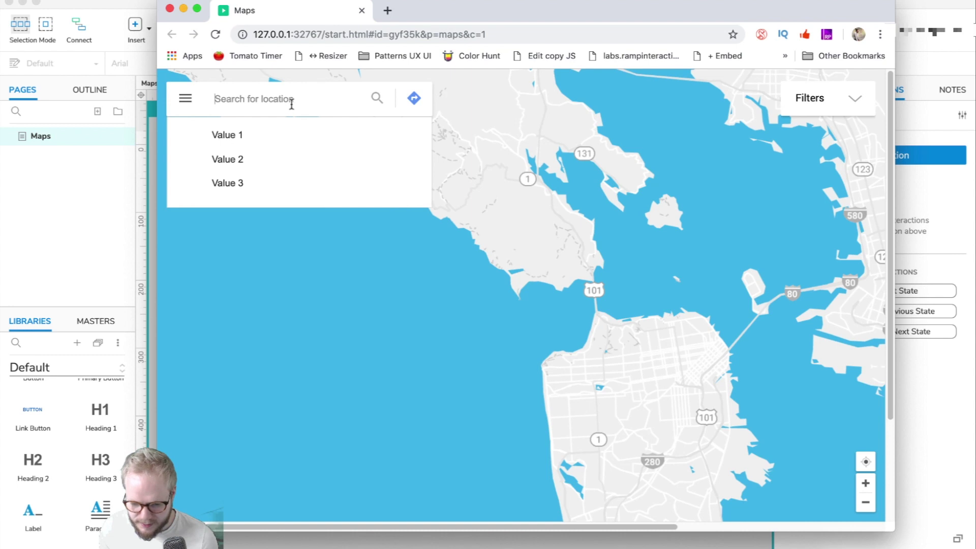
{"action": "type", "text": "dfdsf"}
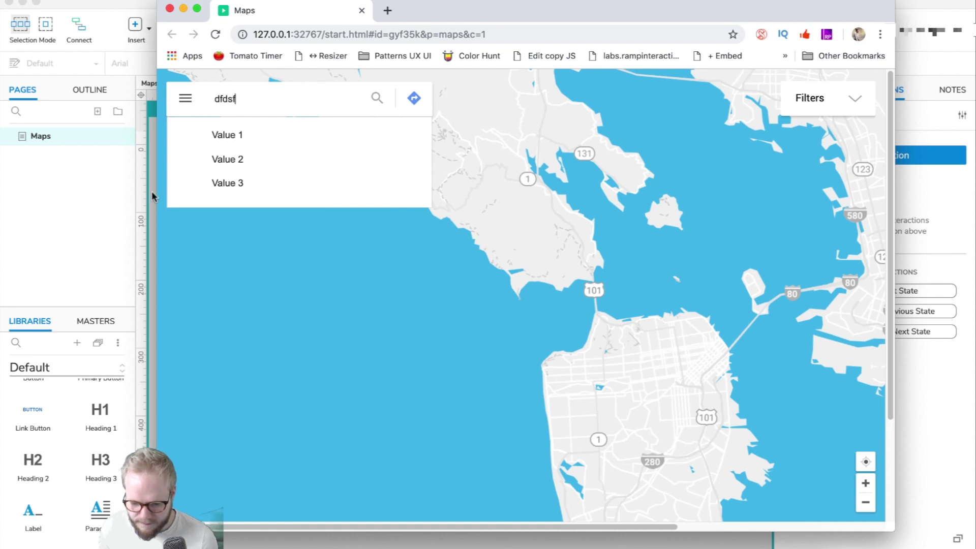
{"action": "left_click", "coordinate": [151, 191]}
{"action": "left_click", "coordinate": [316, 196]}
{"action": "left_click", "coordinate": [952, 91]}
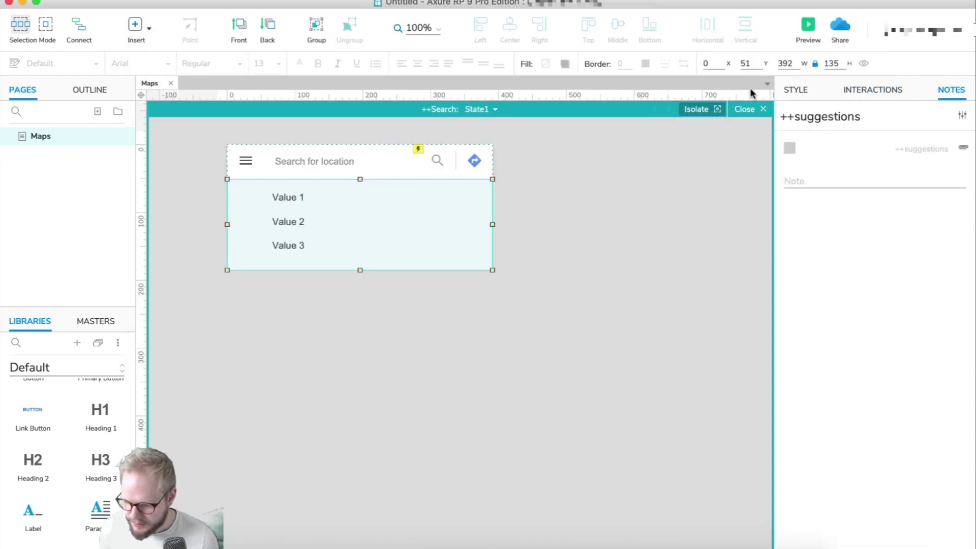
Hide the ++suggestions panel by default, open a fresh preview, and close the outdated tab.
{"action": "left_click", "coordinate": [799, 96]}
{"action": "left_click", "coordinate": [958, 115]}
{"action": "left_click", "coordinate": [617, 237]}
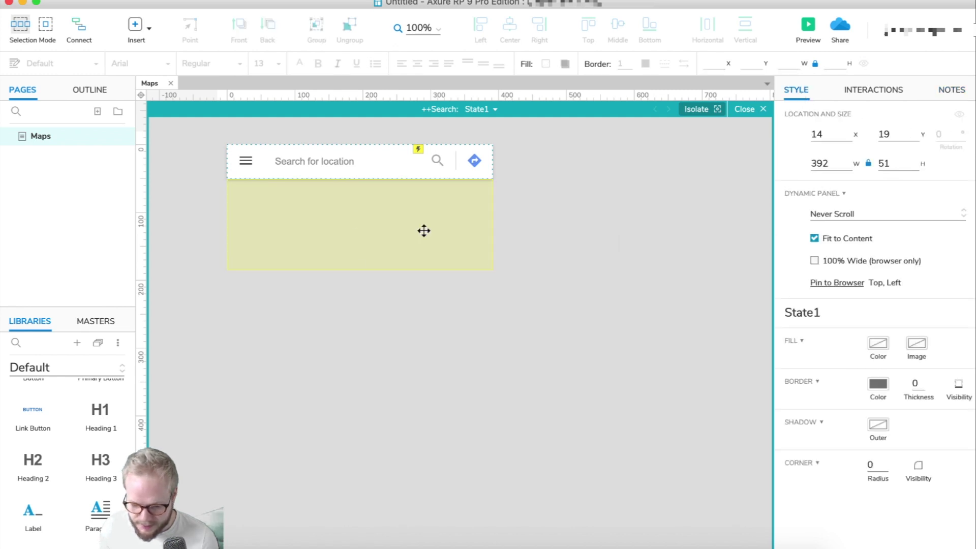
{"action": "left_click", "coordinate": [808, 26]}
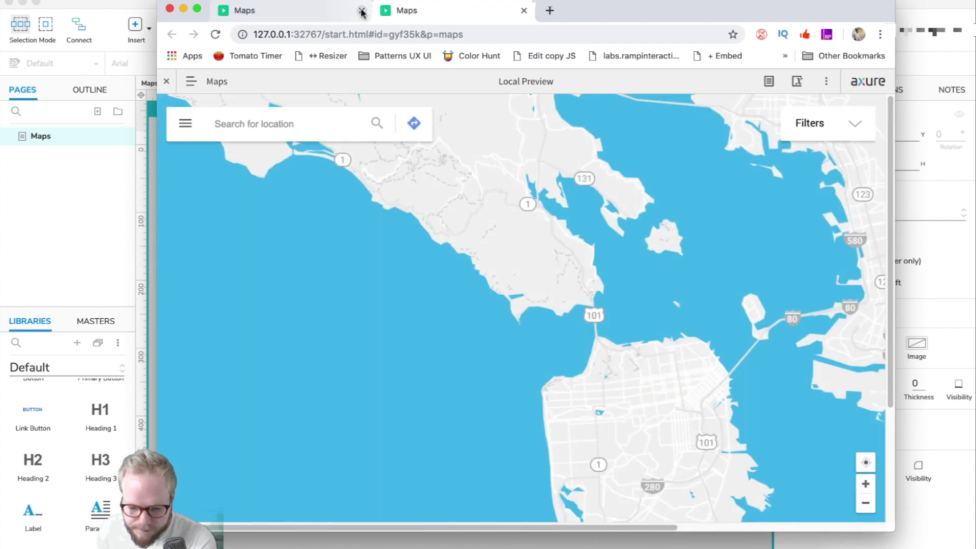
{"action": "left_click", "coordinate": [361, 10]}
Type random text in the Chrome preview to reveal the Value 1–3 suggestions, then close it.
{"action": "left_click", "coordinate": [167, 81]}
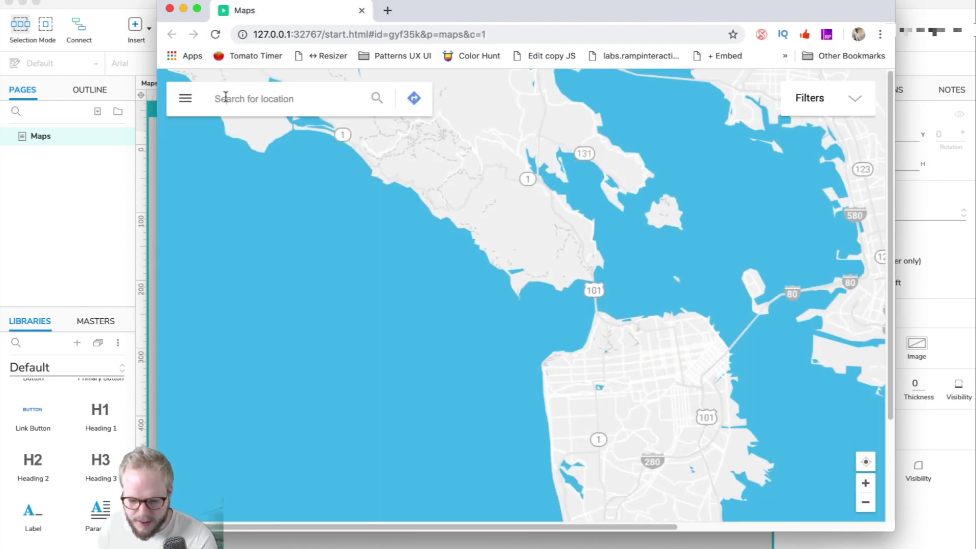
{"action": "type", "text": "f"}
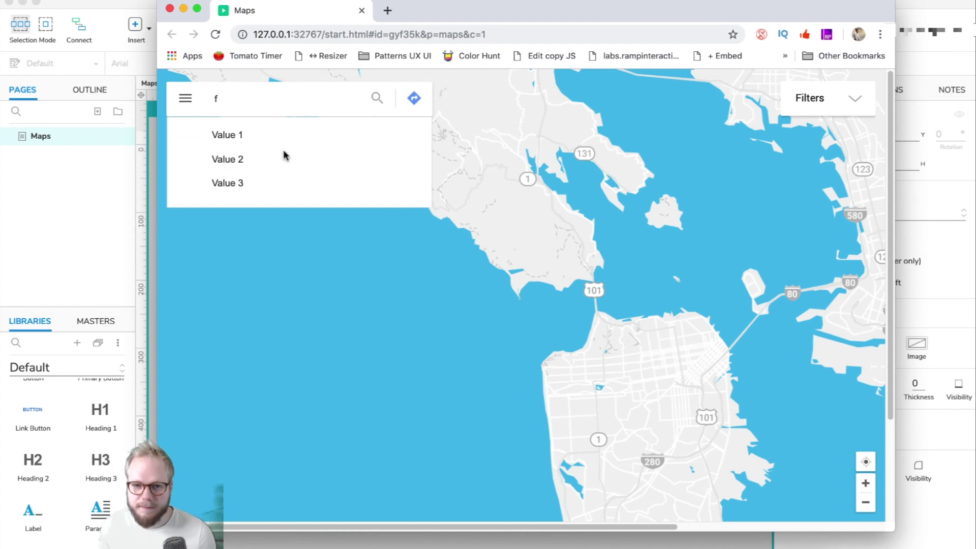
{"action": "type", "text": "fdsfsdsdfsd"}
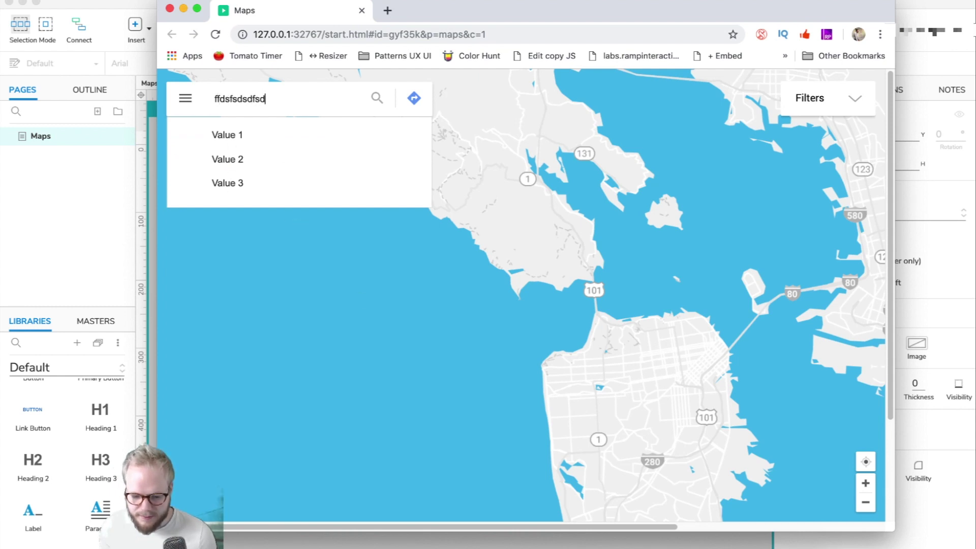
{"action": "type", "text": "fsdf"}
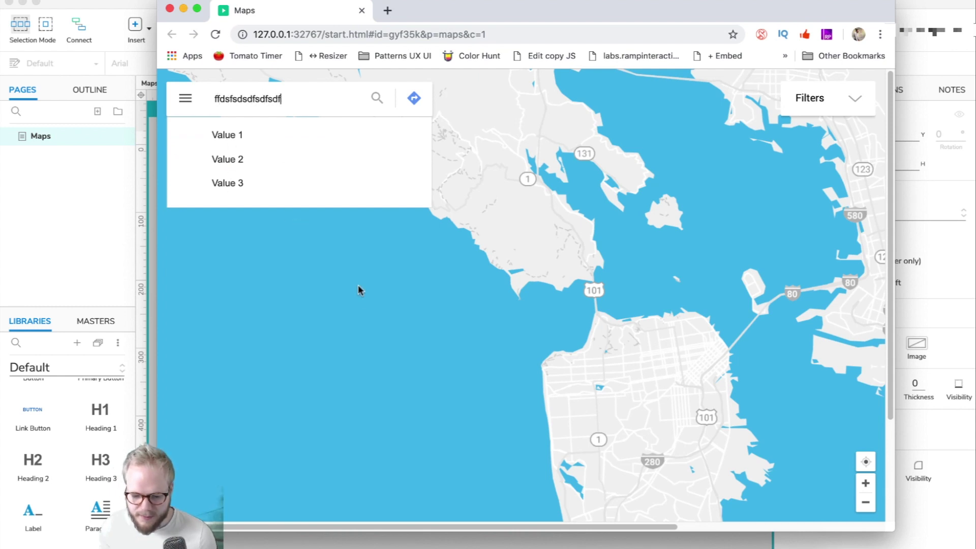
{"action": "left_click", "coordinate": [361, 10]}
{"action": "left_click", "coordinate": [394, 223]}
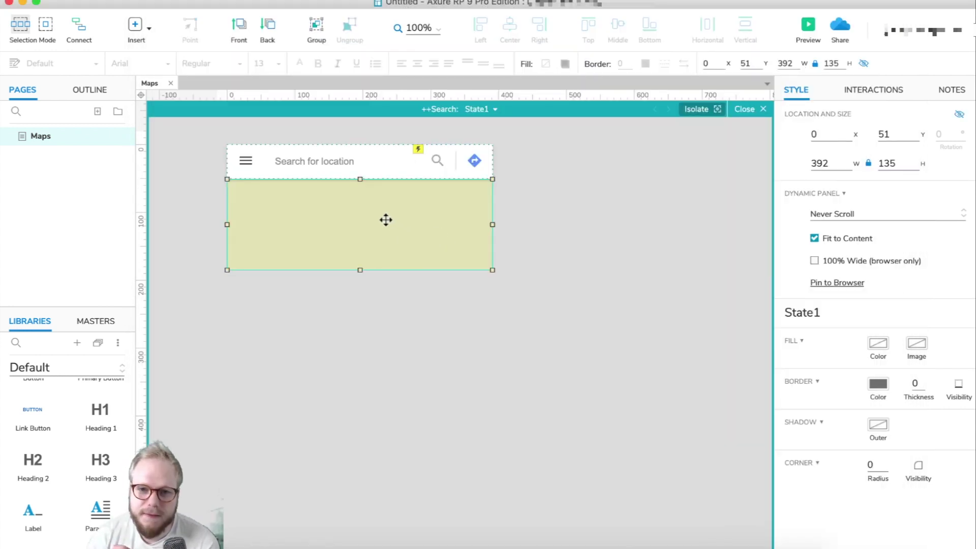
Enable a conditional case on the search field's OnTextChange event.
{"action": "left_click", "coordinate": [333, 163]}
{"action": "left_click", "coordinate": [895, 90]}
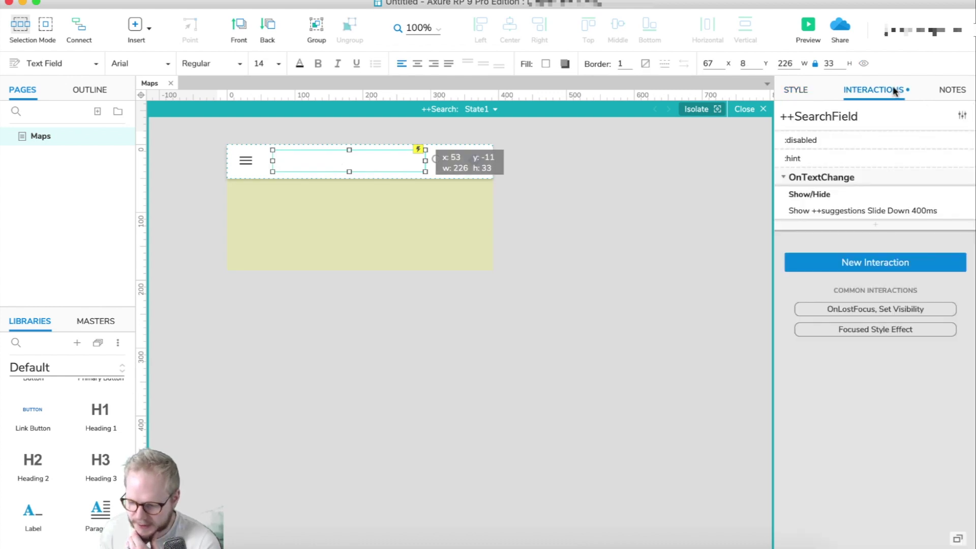
{"action": "mouse_move", "coordinate": [869, 198]}
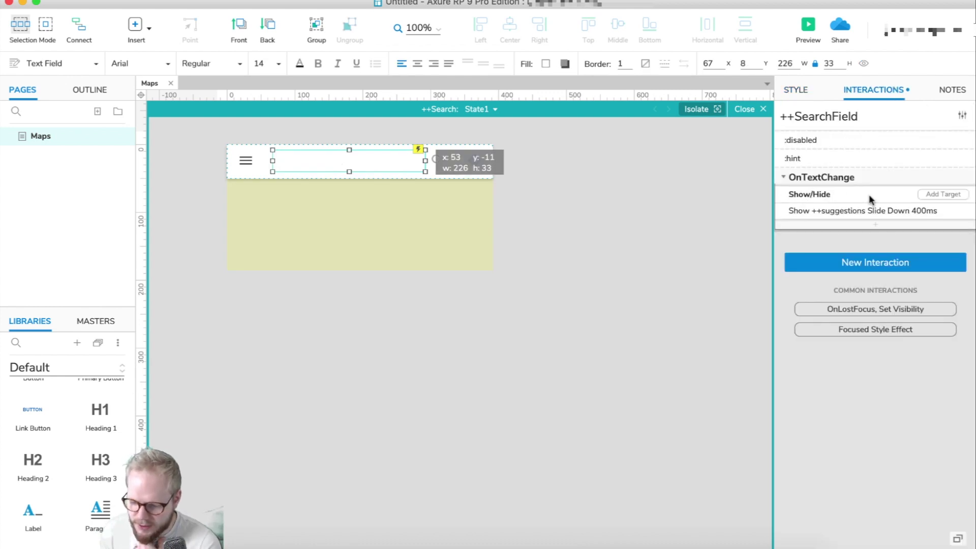
{"action": "left_click", "coordinate": [888, 176]}
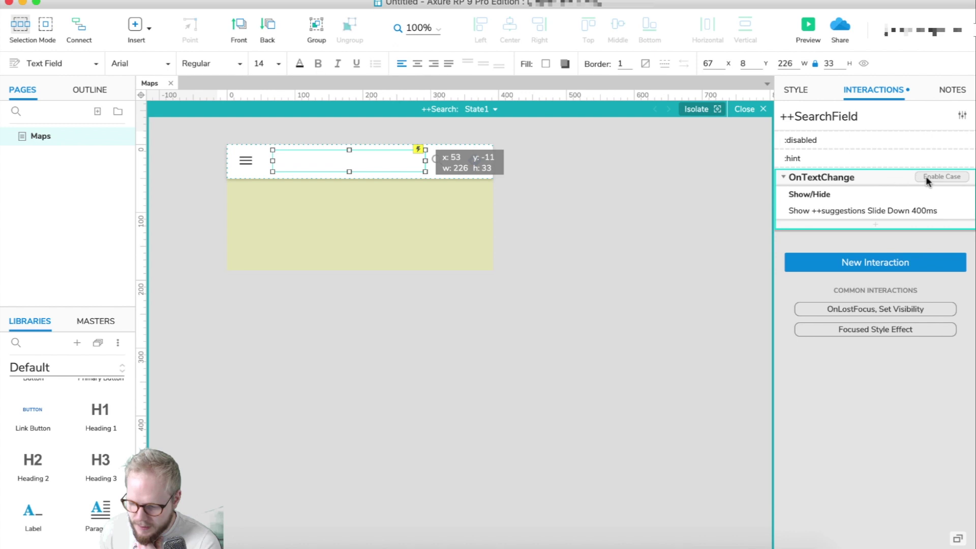
{"action": "left_click", "coordinate": [941, 176]}
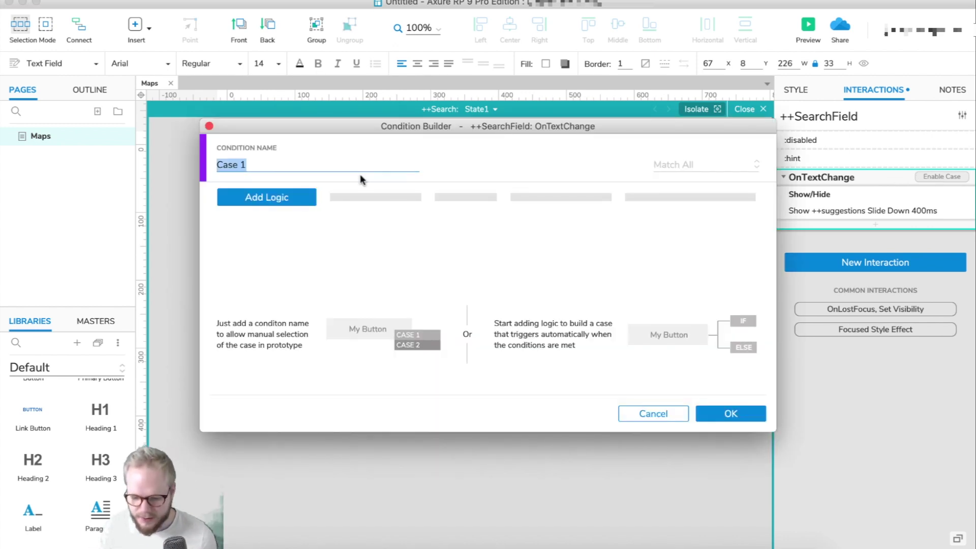
Build the condition: text on widget This is one of a, A, as, asdf.
{"action": "left_click", "coordinate": [269, 203]}
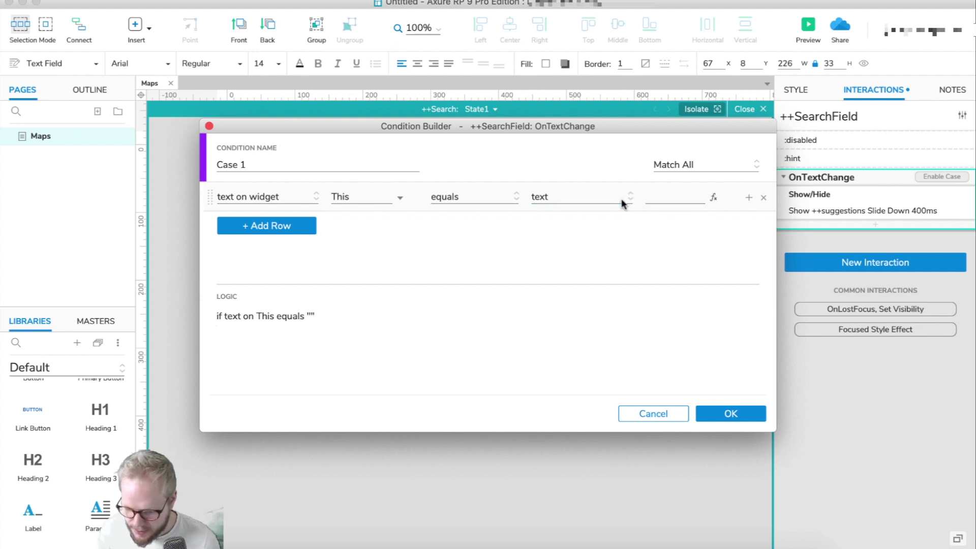
{"action": "left_click", "coordinate": [524, 196]}
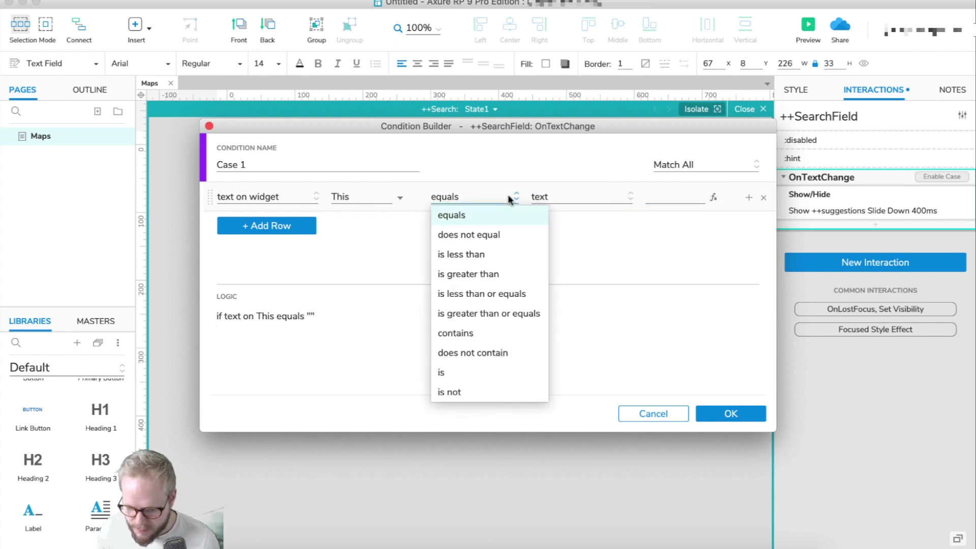
{"action": "left_click", "coordinate": [628, 238]}
{"action": "left_click", "coordinate": [599, 199]}
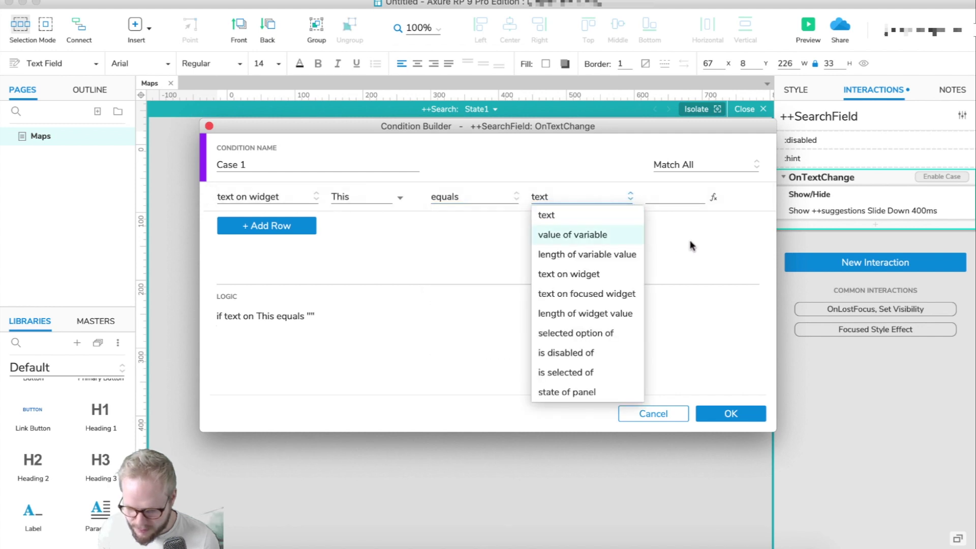
{"action": "left_click", "coordinate": [675, 251]}
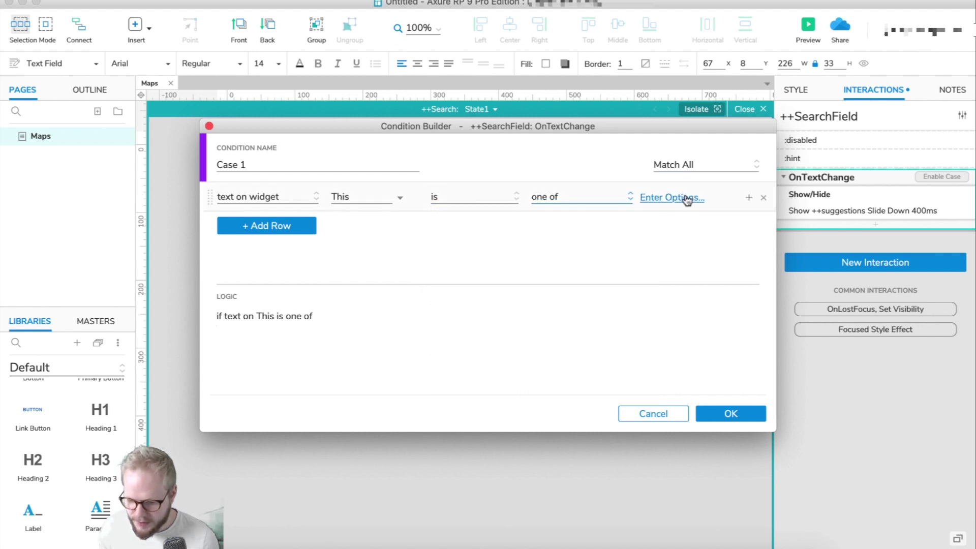
{"action": "left_click", "coordinate": [680, 197]}
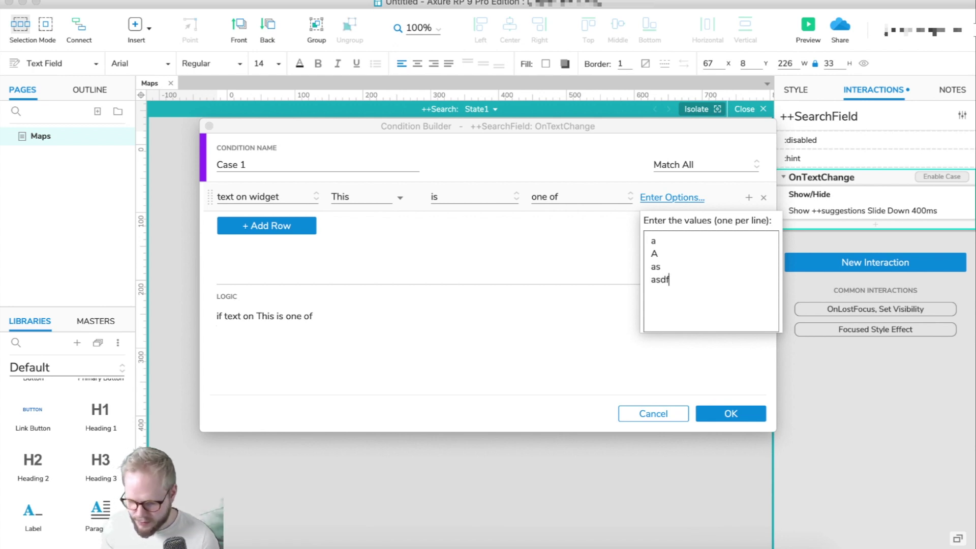
{"action": "left_click", "coordinate": [596, 277]}
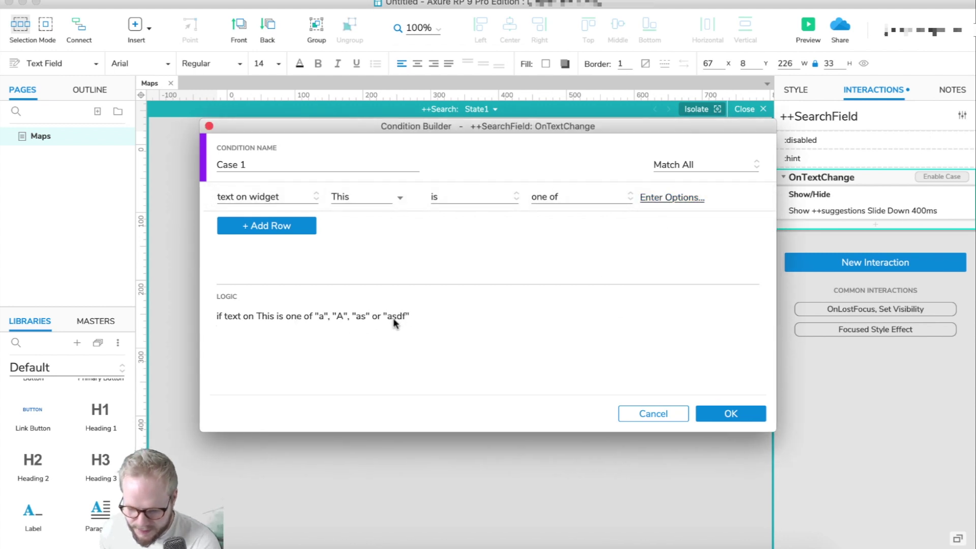
Confirm the Case 1 condition and preview, typing 'bfdsdfds' to see no suggestions appear.
{"action": "left_click", "coordinate": [732, 413]}
{"action": "key", "text": "super+period"}
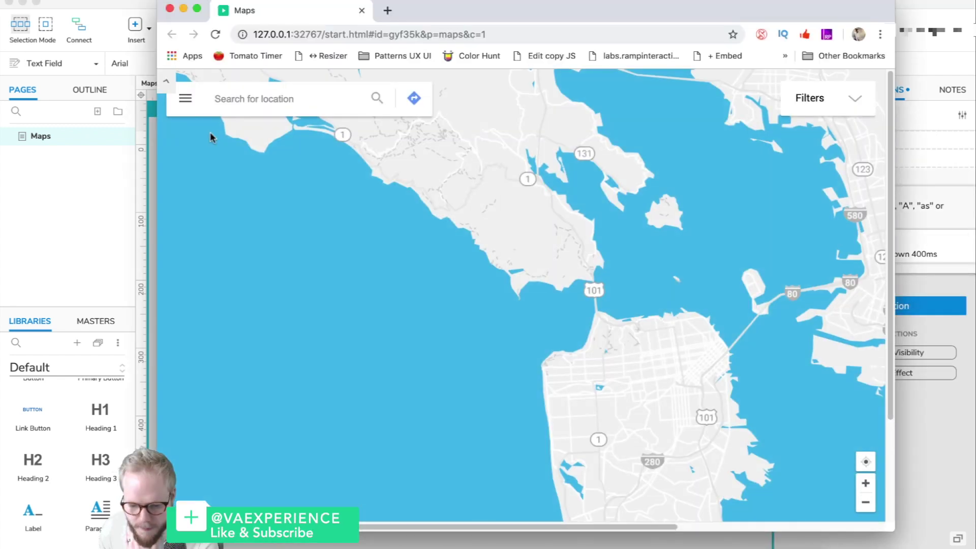
{"action": "left_click", "coordinate": [321, 103]}
{"action": "type", "text": "bfdsdfds"}
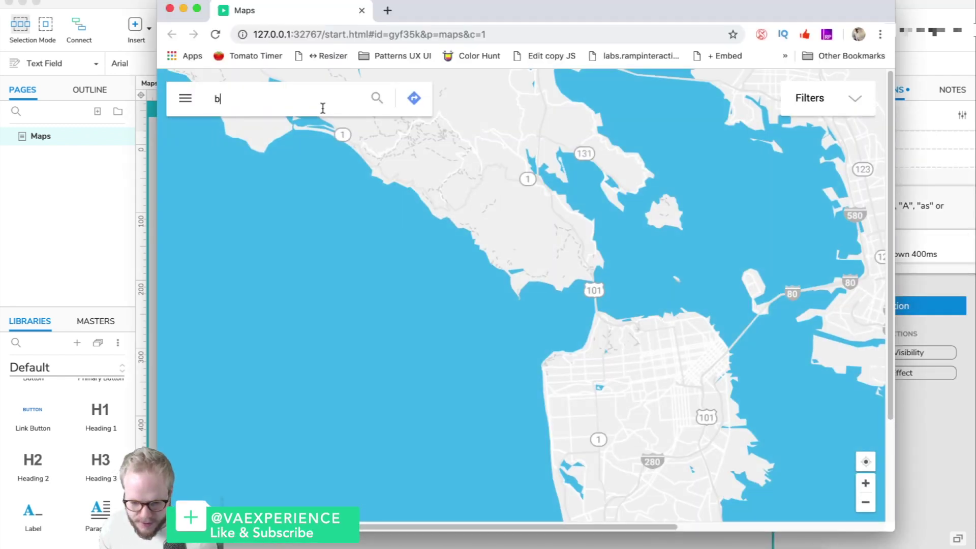
Reload the preview, type 'a' to see the suggestions slide down, then close Chrome.
{"action": "left_click", "coordinate": [216, 35]}
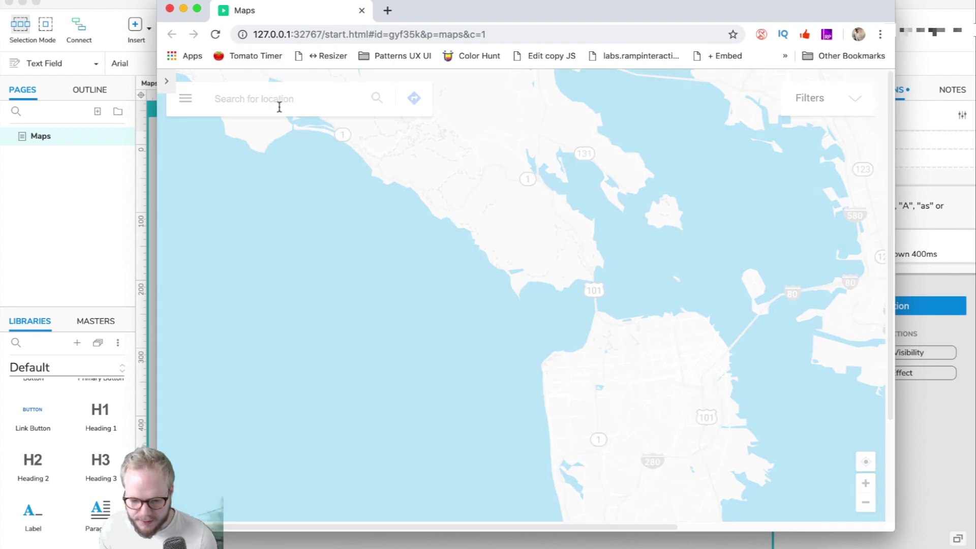
{"action": "left_click", "coordinate": [279, 101]}
{"action": "type", "text": "a"}
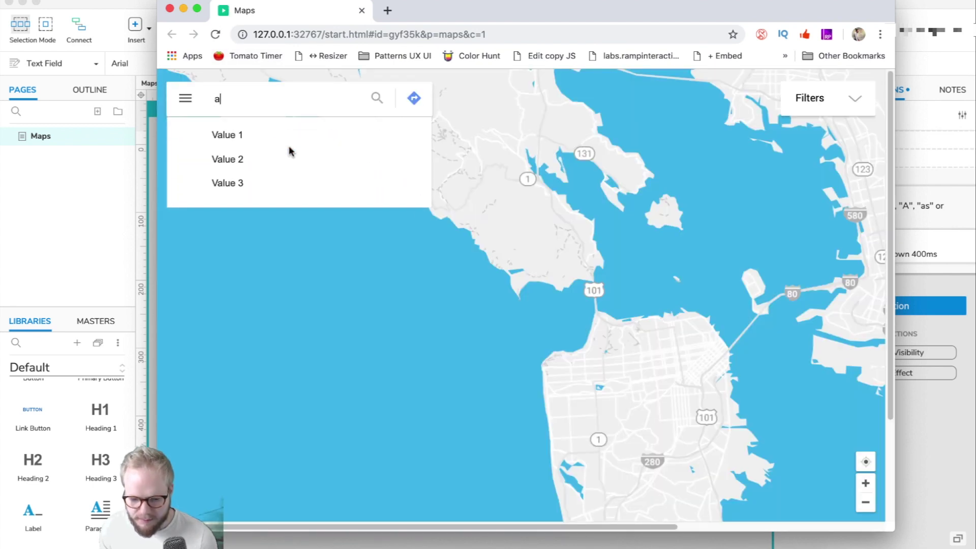
{"action": "left_click", "coordinate": [362, 11]}
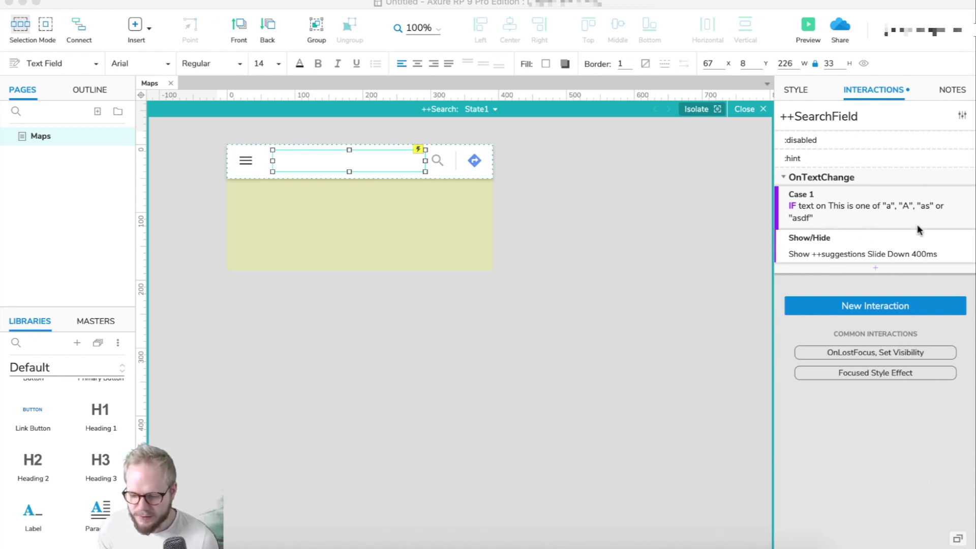
Open the ++suggestions panel, edit the Value 1 label, undo the change, and return to Maps.
{"action": "left_click", "coordinate": [413, 204]}
{"action": "double_click", "coordinate": [387, 217]}
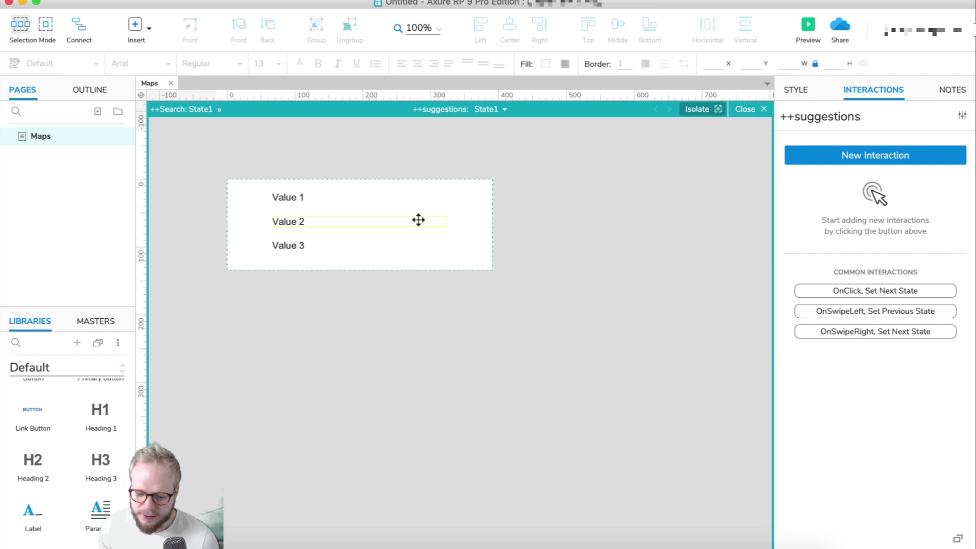
{"action": "left_click", "coordinate": [304, 198]}
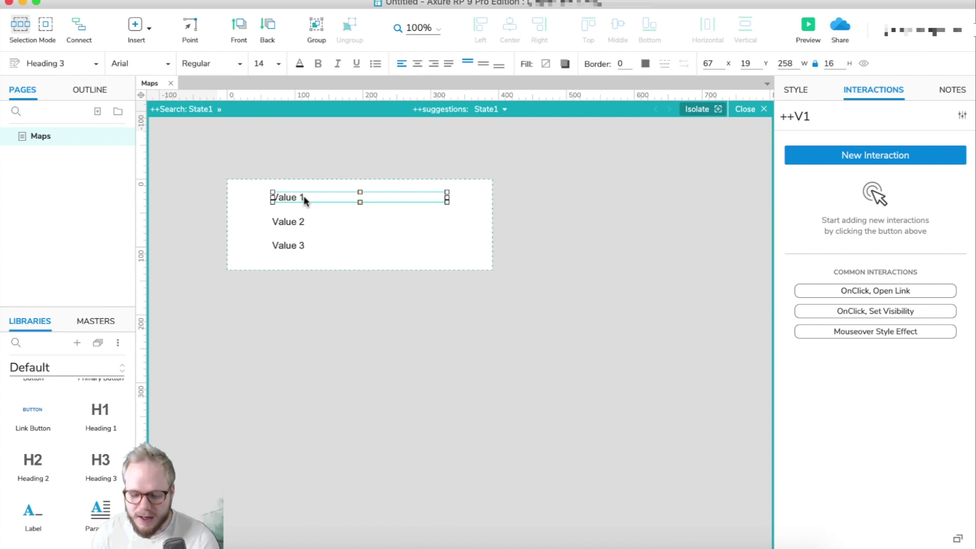
{"action": "double_click", "coordinate": [304, 199]}
{"action": "type", "text": "aghdhgashdhas"}
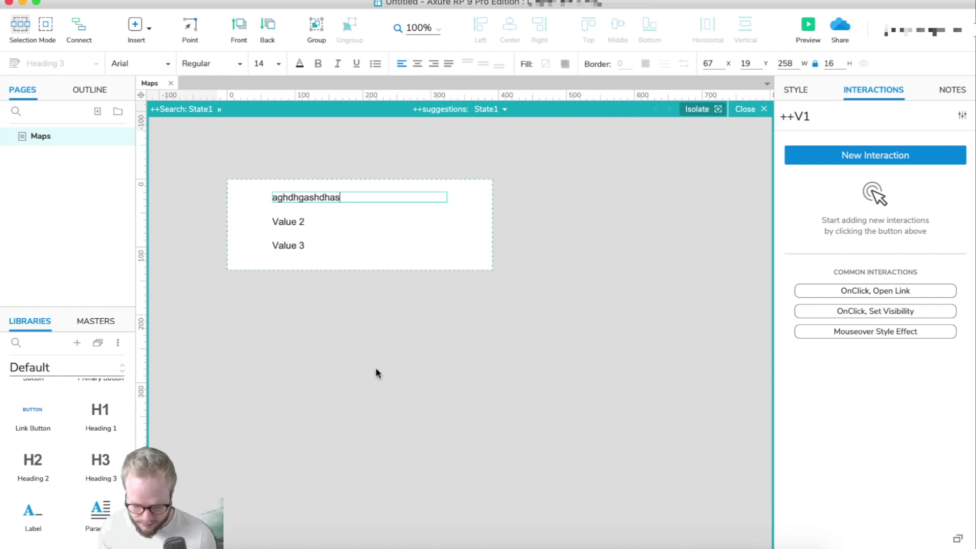
{"action": "left_click", "coordinate": [471, 343]}
{"action": "key", "text": "super+z"}
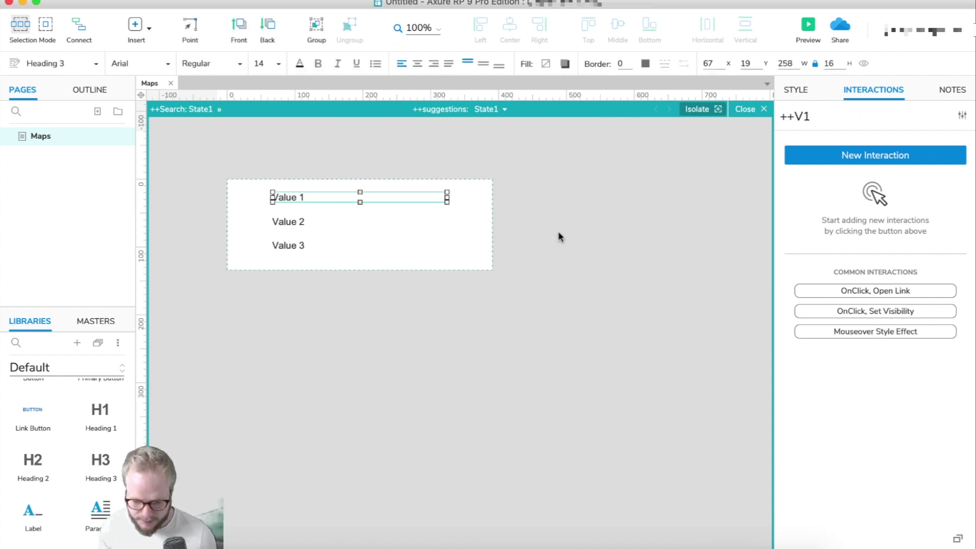
{"action": "left_click", "coordinate": [750, 108]}
Add a Set Text action to Case 1 setting ++V1 to 'Alberta'.
{"action": "double_click", "coordinate": [367, 167]}
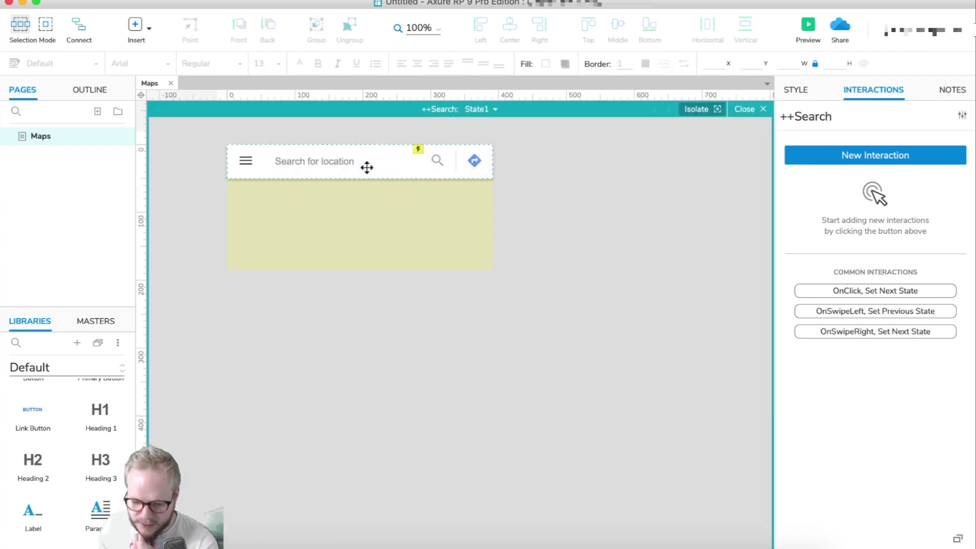
{"action": "left_click", "coordinate": [335, 162]}
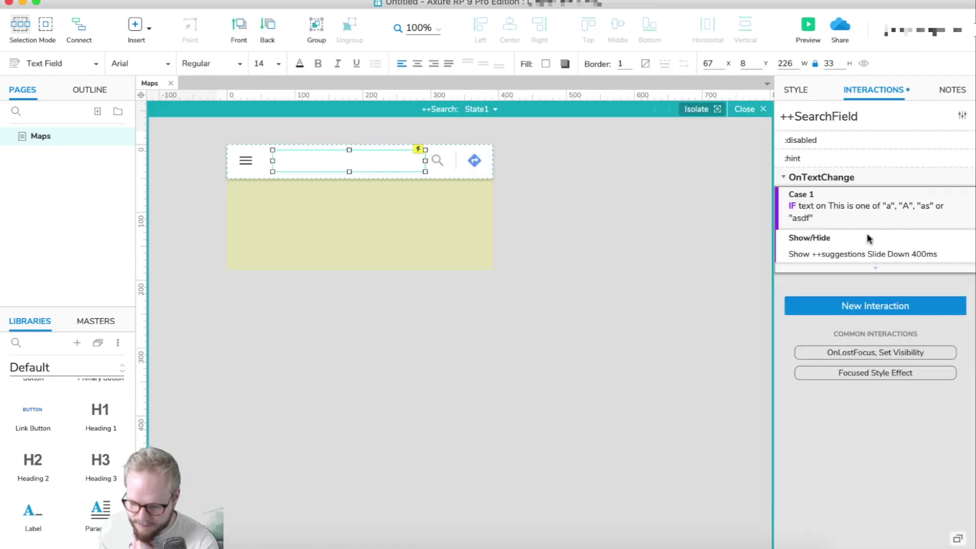
{"action": "left_click", "coordinate": [876, 269]}
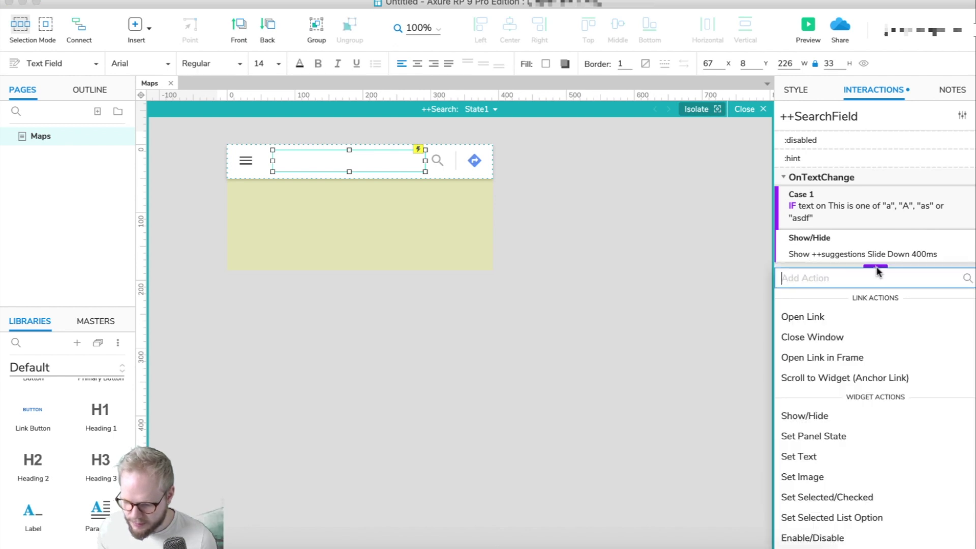
{"action": "left_click", "coordinate": [811, 456]}
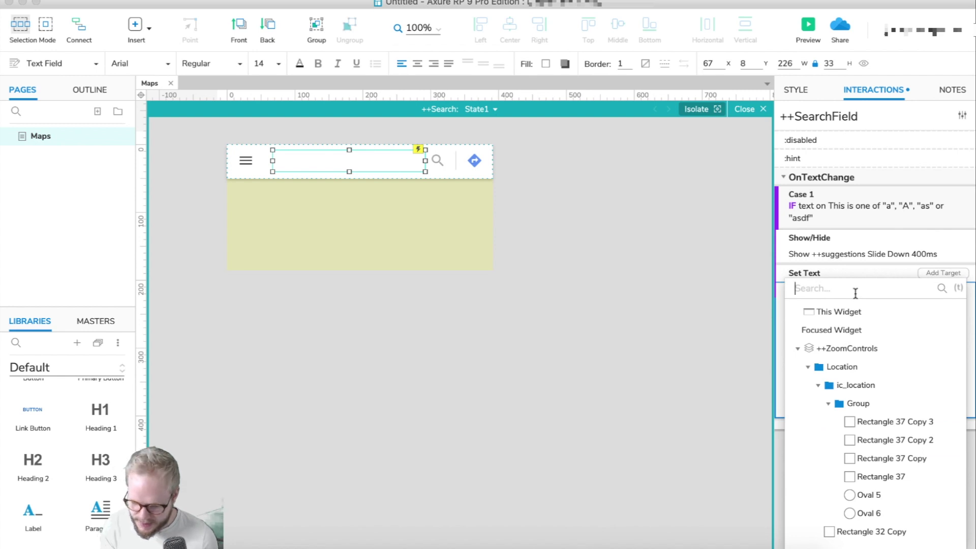
{"action": "type", "text": "V1"}
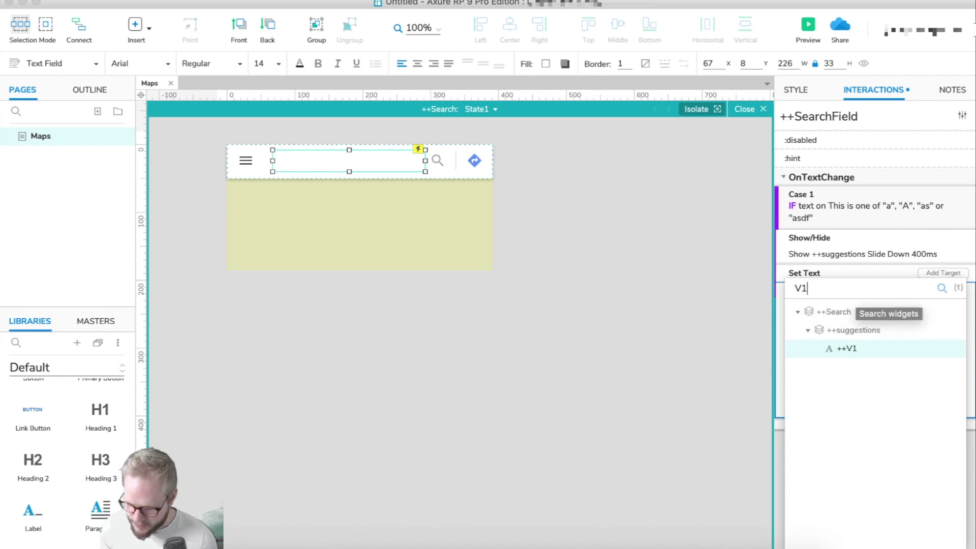
{"action": "left_click", "coordinate": [851, 351]}
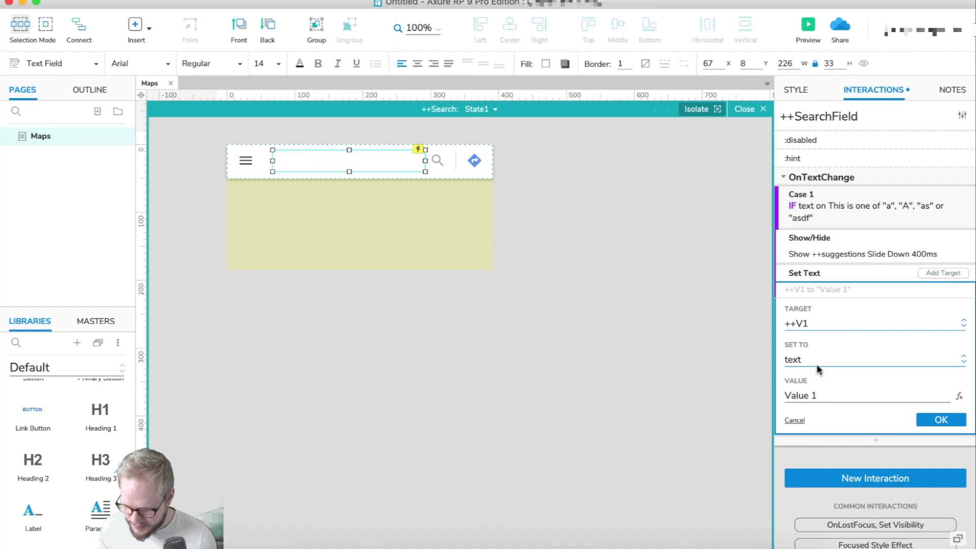
{"action": "left_click_drag", "start_coordinate": [824, 396], "coordinate": [717, 396]}
{"action": "type", "text": "Albe"}
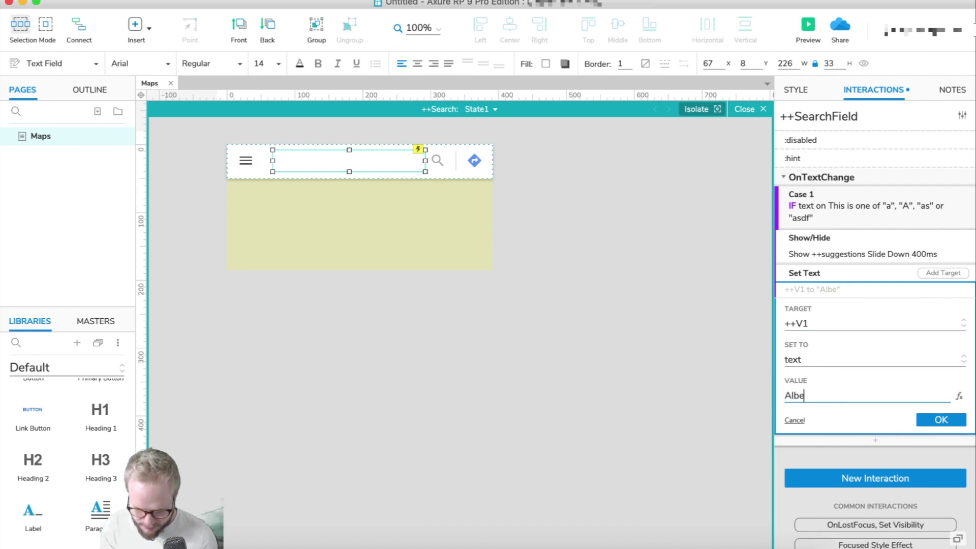
{"action": "type", "text": "rta"}
{"action": "left_click", "coordinate": [941, 419]}
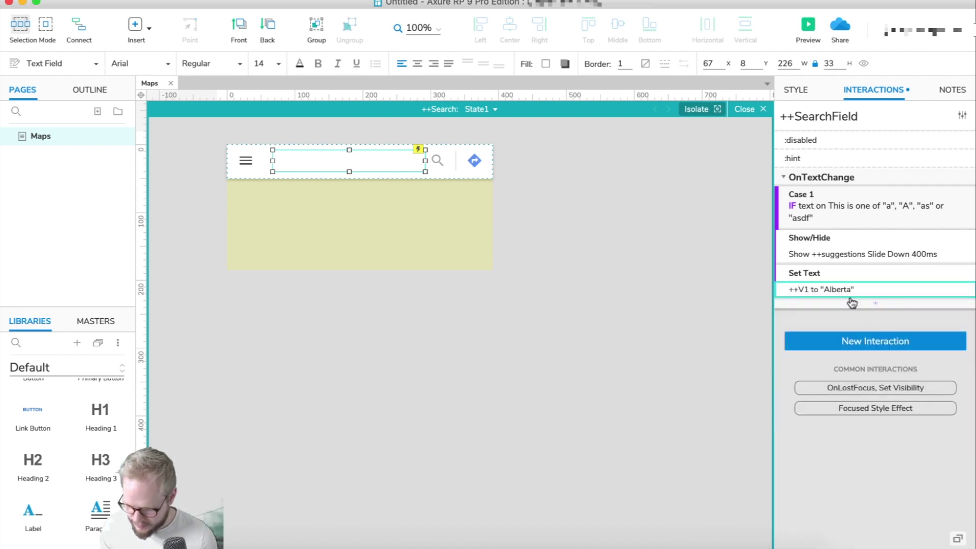
Add a second Set Text action setting ++V2 to 'Alamo'.
{"action": "left_click", "coordinate": [874, 303]}
{"action": "left_click", "coordinate": [802, 474]}
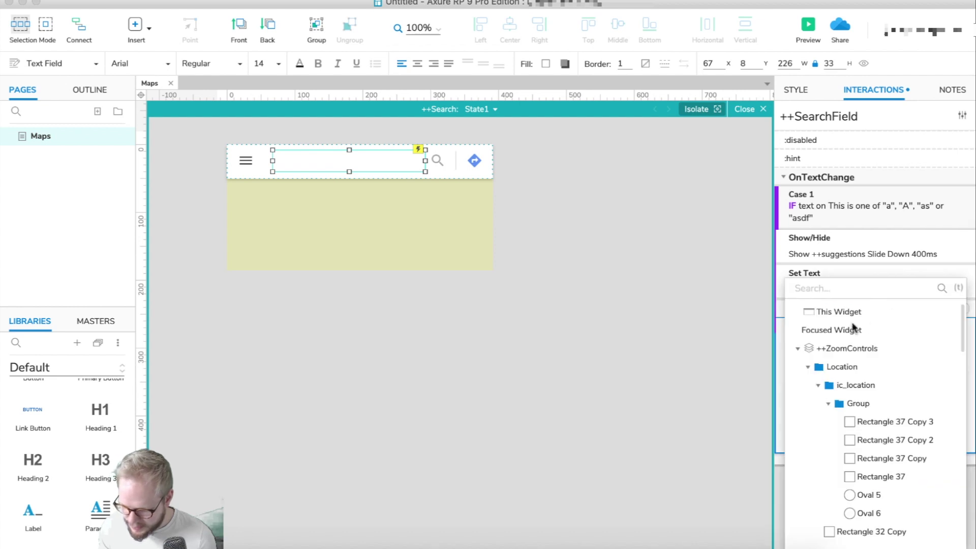
{"action": "type", "text": "V2"}
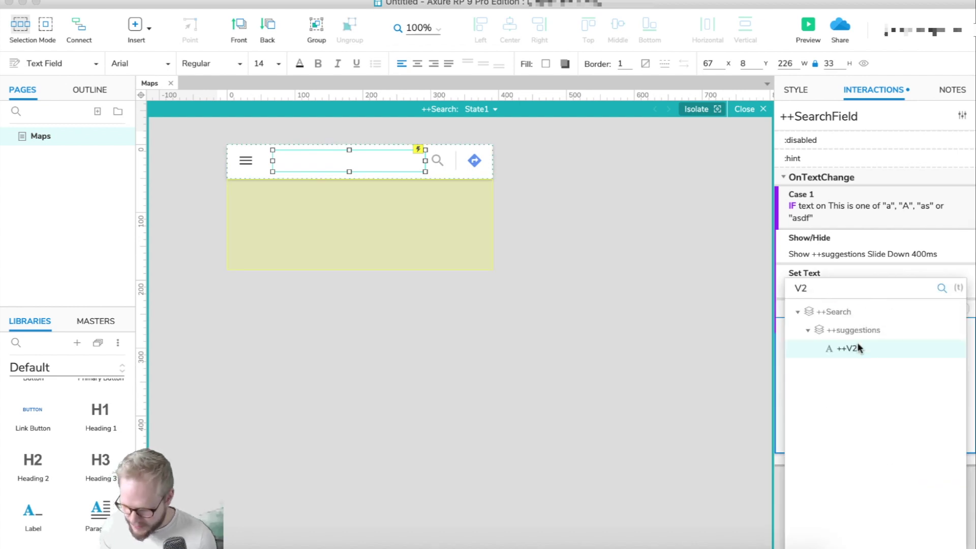
{"action": "left_click", "coordinate": [858, 347]}
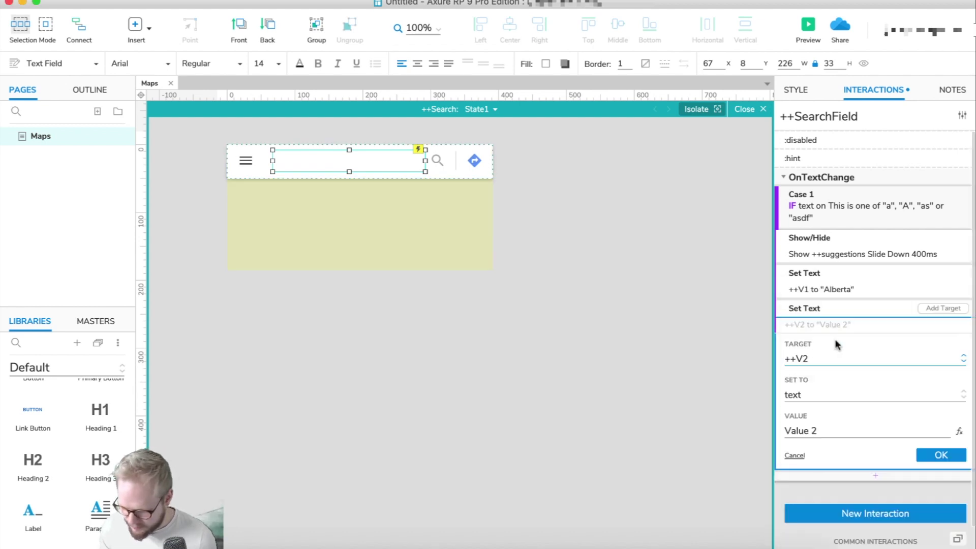
{"action": "triple_click", "coordinate": [840, 430]}
{"action": "key", "text": "BackSpace"}
{"action": "type", "text": "Alamo"}
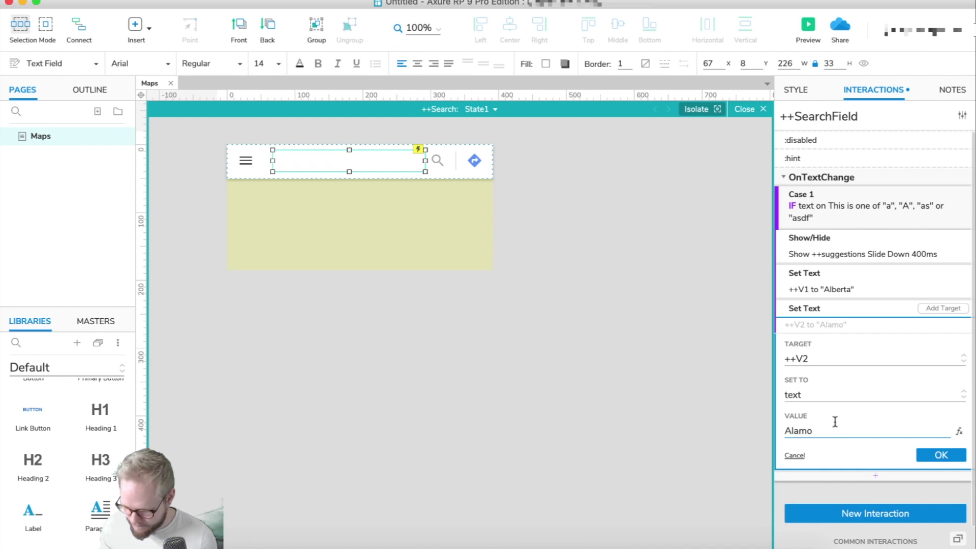
{"action": "left_click_drag", "start_coordinate": [819, 427], "coordinate": [778, 429]}
{"action": "left_click", "coordinate": [940, 454]}
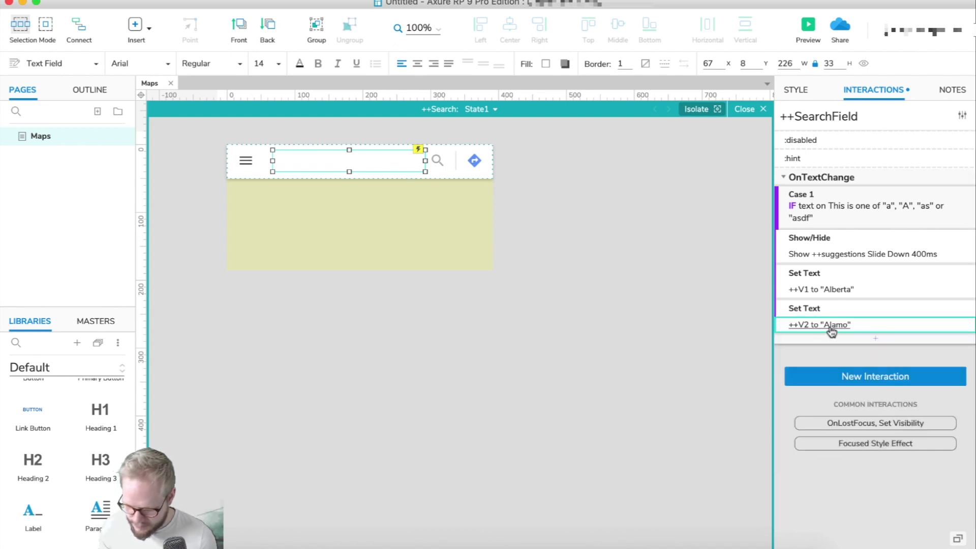
Add a third Set Text action setting ++V3 to 'Alaska'.
{"action": "left_click", "coordinate": [875, 337]}
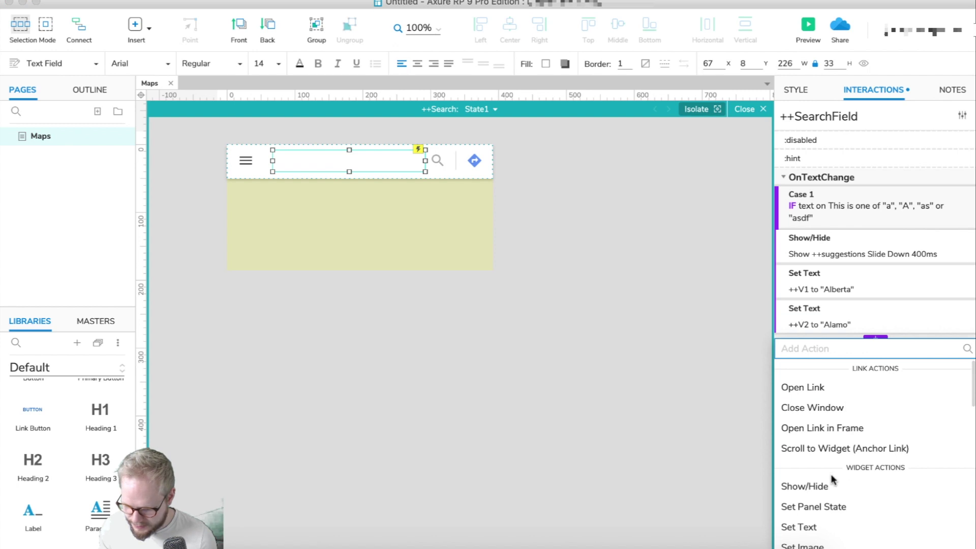
{"action": "left_click", "coordinate": [805, 527]}
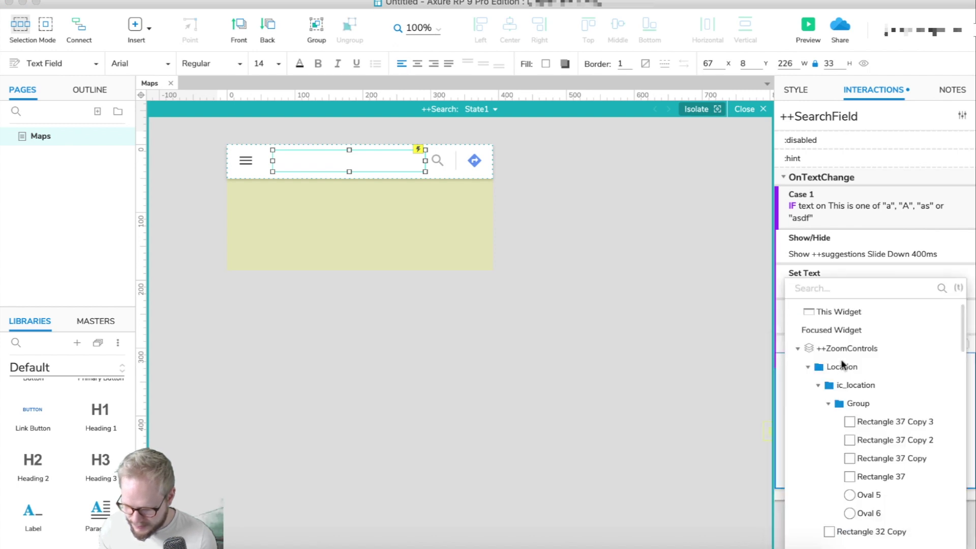
{"action": "type", "text": "V"}
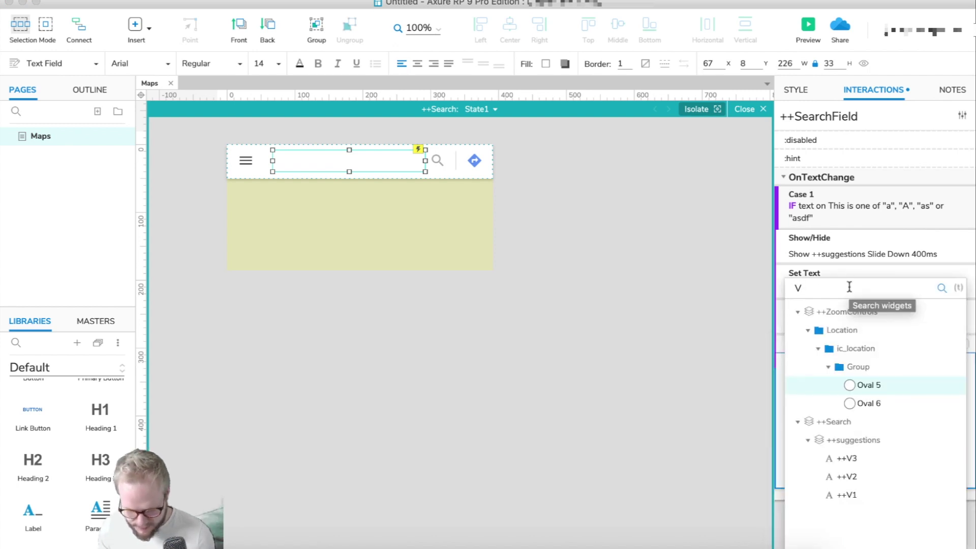
{"action": "type", "text": "3"}
{"action": "left_click", "coordinate": [858, 350]}
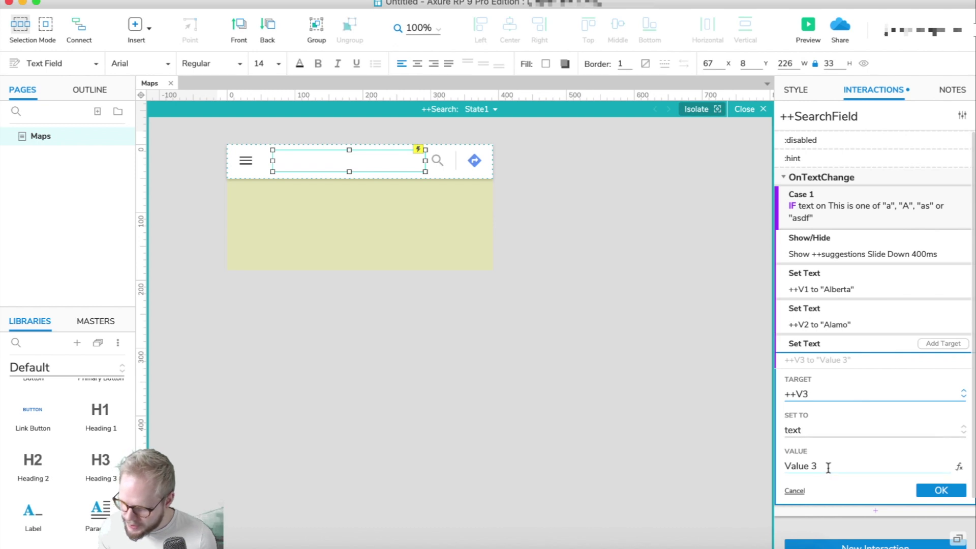
{"action": "triple_click", "coordinate": [849, 468]}
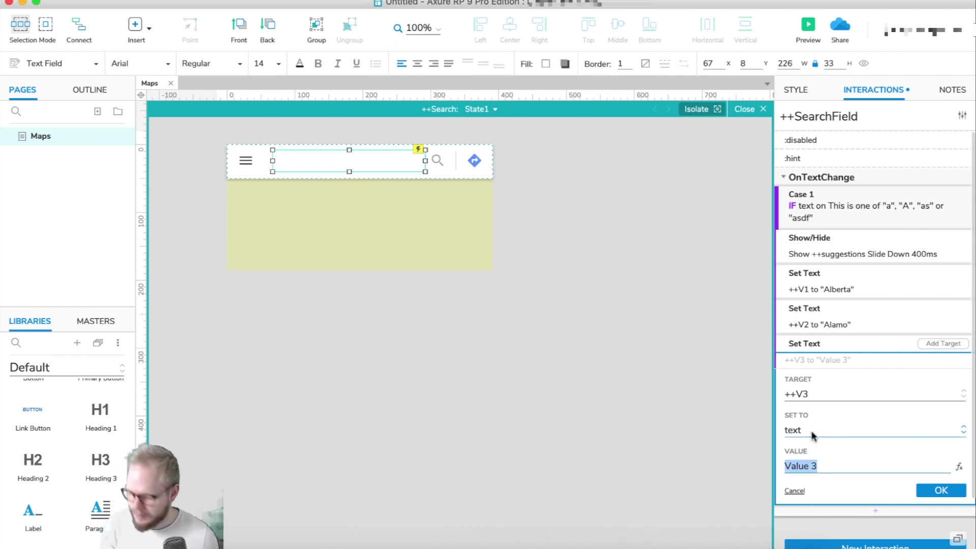
{"action": "type", "text": "Alaska"}
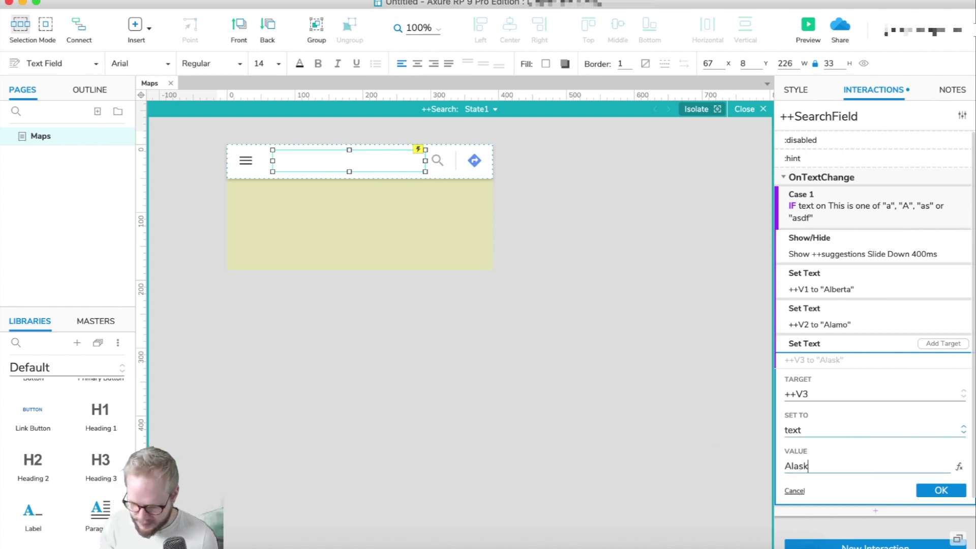
{"action": "left_click", "coordinate": [941, 491]}
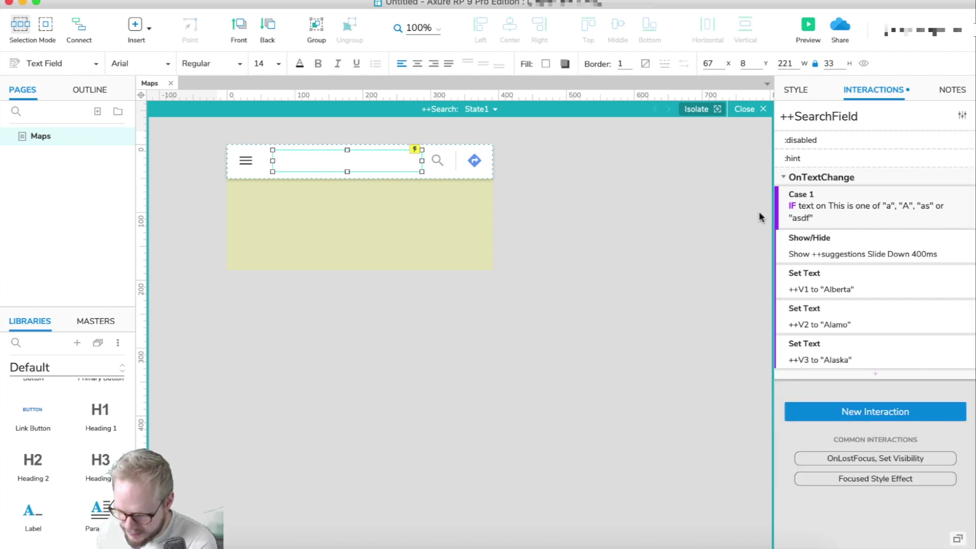
Preview the prototype, type 'a' to see Alberta, Alamo and Alaska listed, then close Chrome.
{"action": "left_click", "coordinate": [808, 26]}
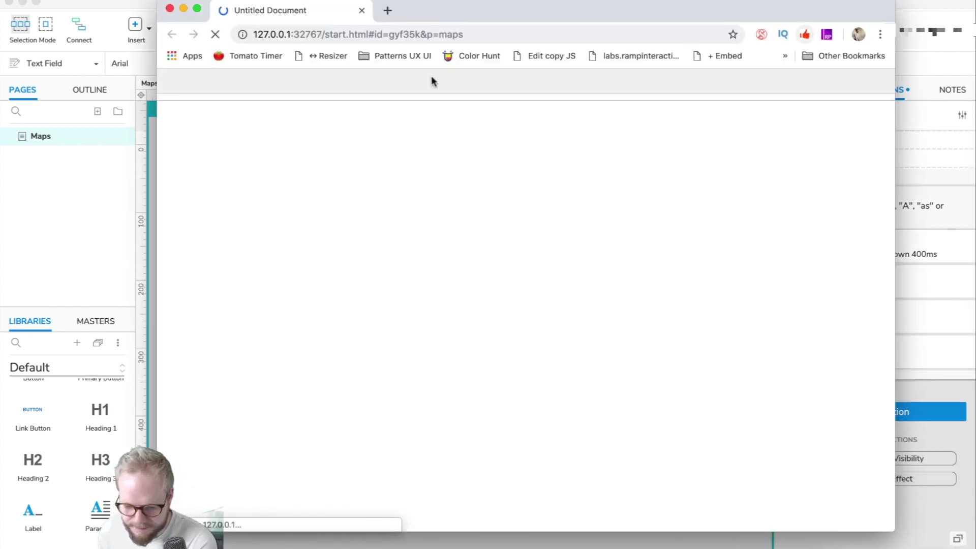
{"action": "left_click", "coordinate": [169, 82]}
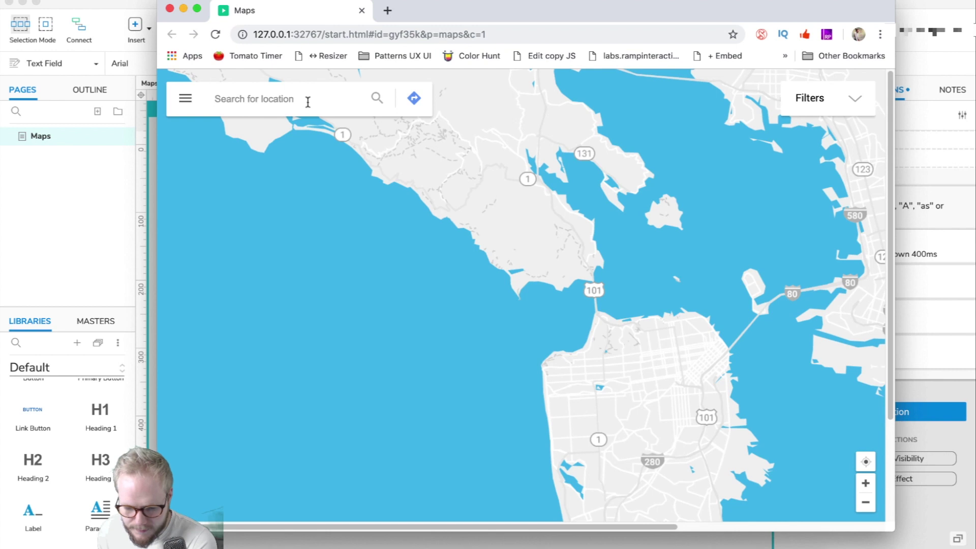
{"action": "left_click", "coordinate": [308, 102]}
{"action": "type", "text": "a"}
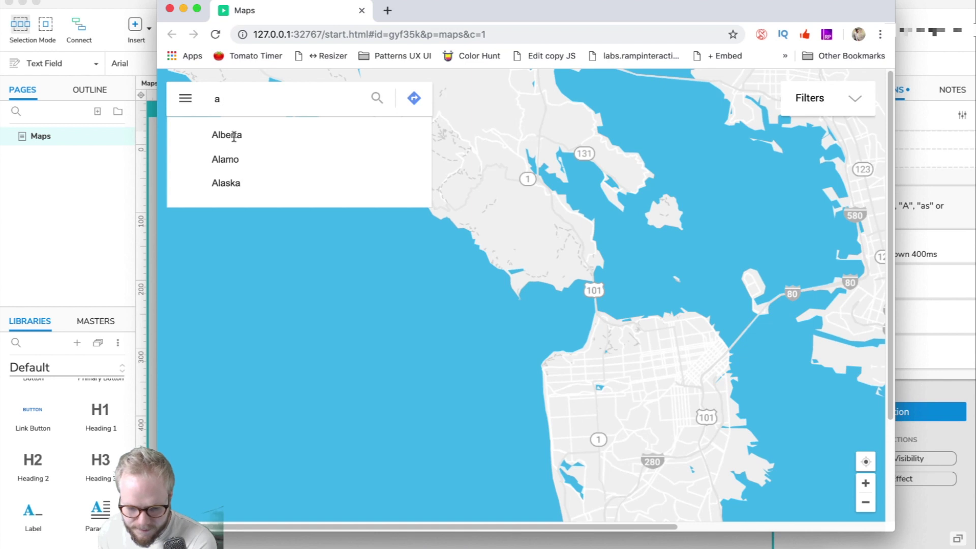
{"action": "left_click", "coordinate": [361, 10]}
Duplicate the search field's Case 1 and toggle the copy to an independent IF case.
{"action": "left_click", "coordinate": [692, 293]}
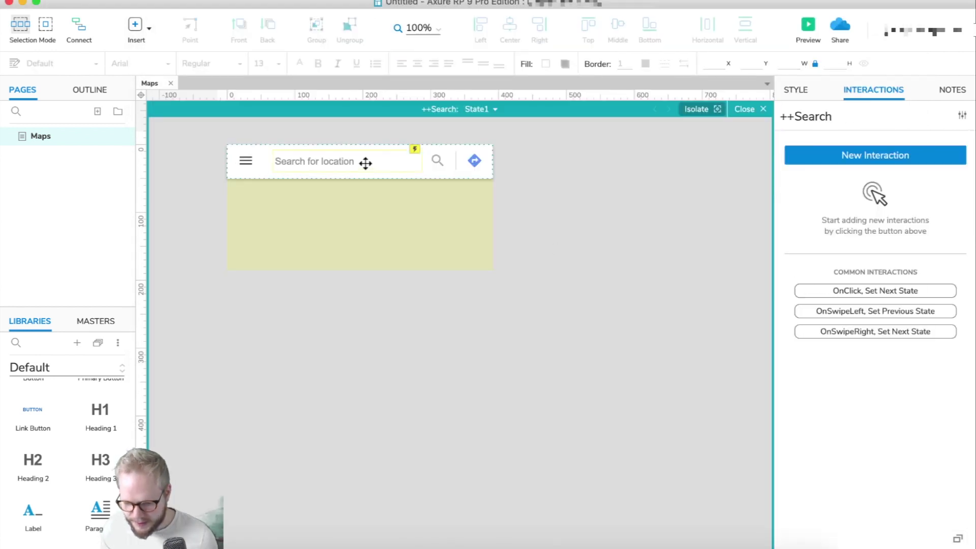
{"action": "left_click", "coordinate": [364, 161]}
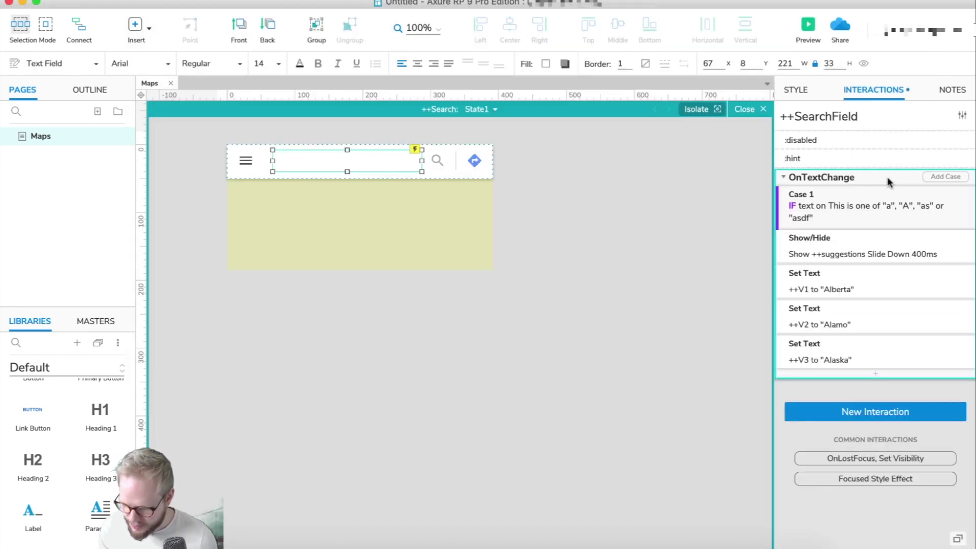
{"action": "left_click", "coordinate": [873, 195]}
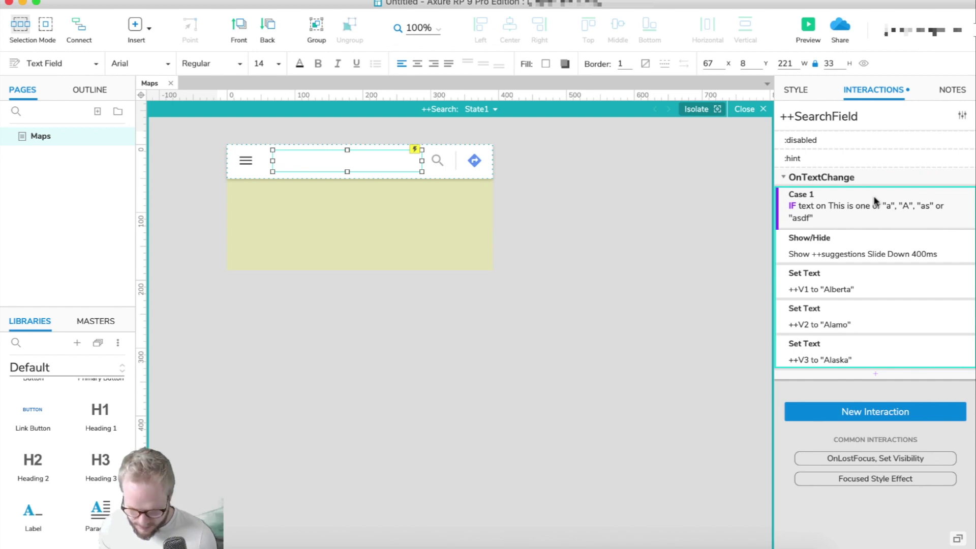
{"action": "key", "text": "super+c"}
{"action": "key", "text": "super+v"}
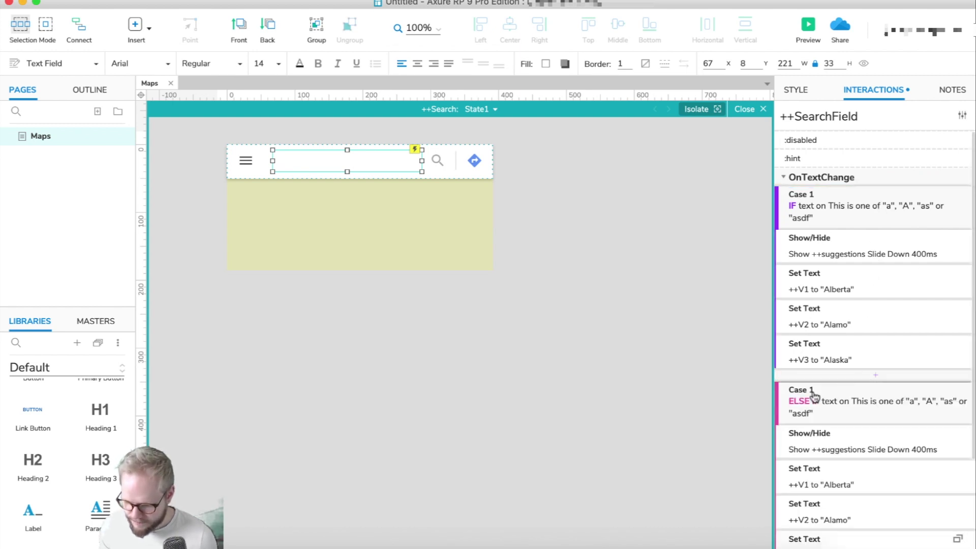
{"action": "right_click", "coordinate": [808, 399]}
{"action": "left_click", "coordinate": [870, 501]}
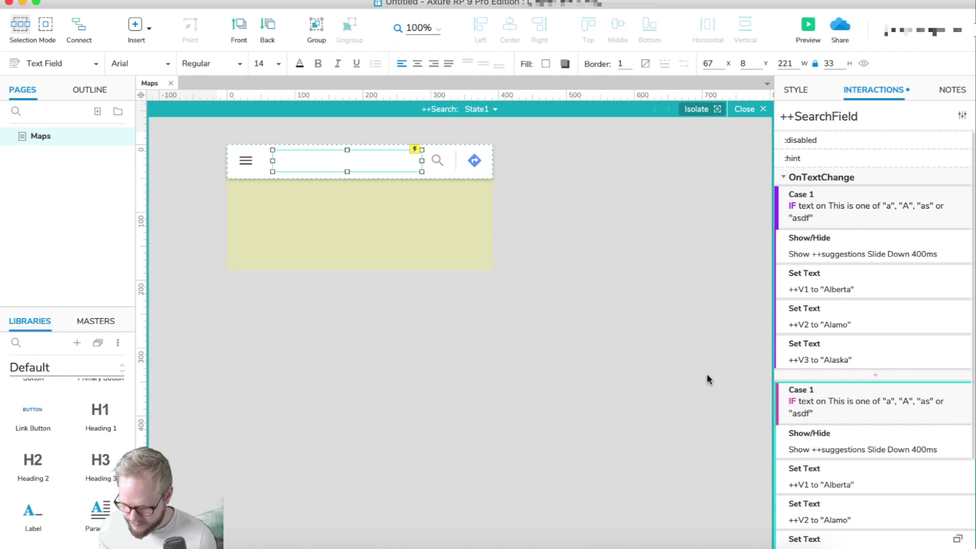
Change the copied case's matching values to b, B, bn and bnm.
{"action": "left_click", "coordinate": [895, 411]}
{"action": "left_click", "coordinate": [670, 197]}
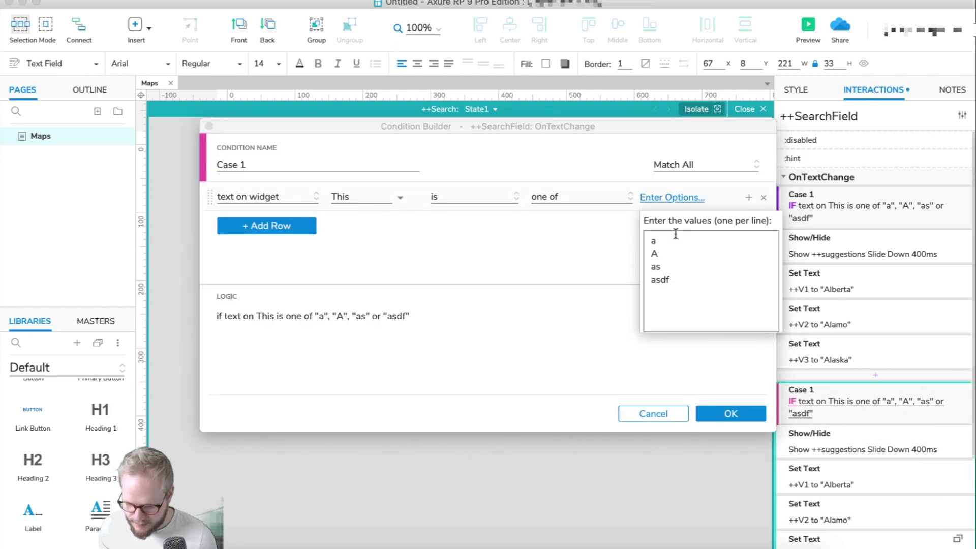
{"action": "double_click", "coordinate": [653, 239]}
{"action": "type", "text": "b"}
{"action": "double_click", "coordinate": [653, 253]}
{"action": "type", "text": "B"}
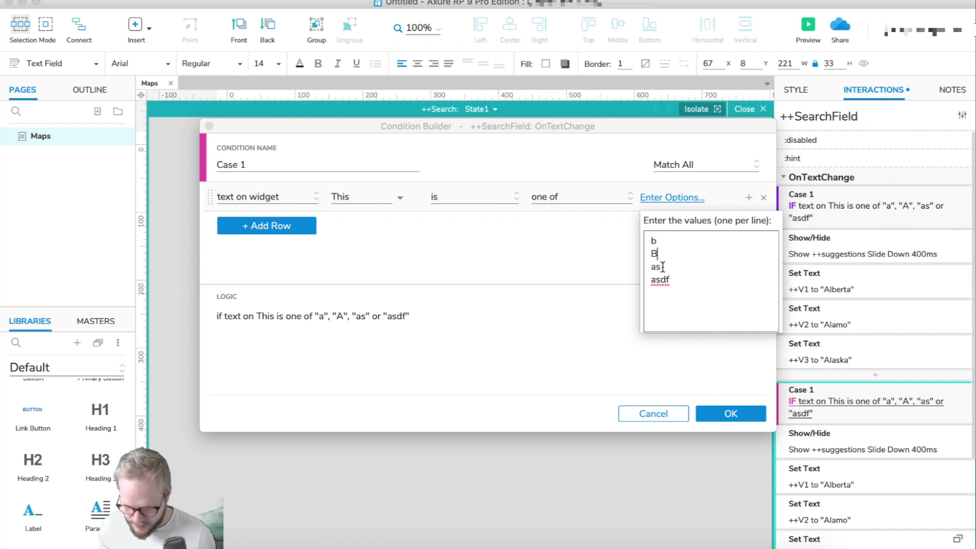
{"action": "double_click", "coordinate": [656, 266]}
{"action": "type", "text": "bn"}
{"action": "double_click", "coordinate": [659, 280]}
{"action": "type", "text": "bnm"}
{"action": "left_click", "coordinate": [638, 374]}
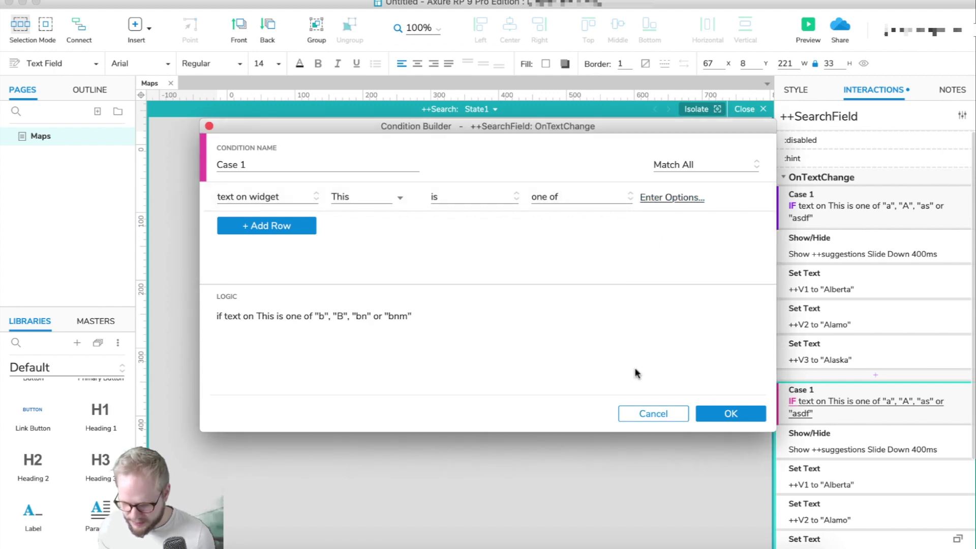
{"action": "left_click", "coordinate": [729, 414]}
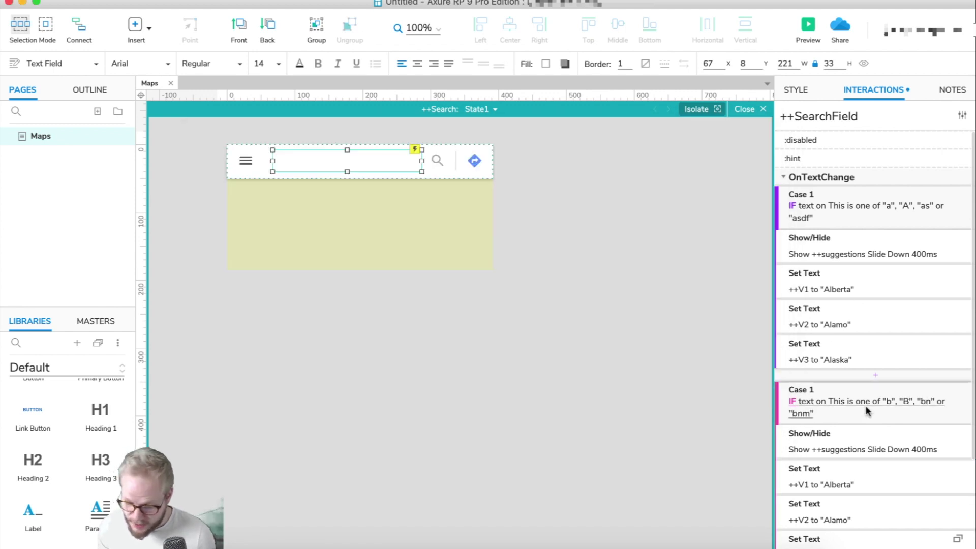
Change the b case's ++V1 Set Text value to 'Bilbao'.
{"action": "left_click", "coordinate": [756, 418]}
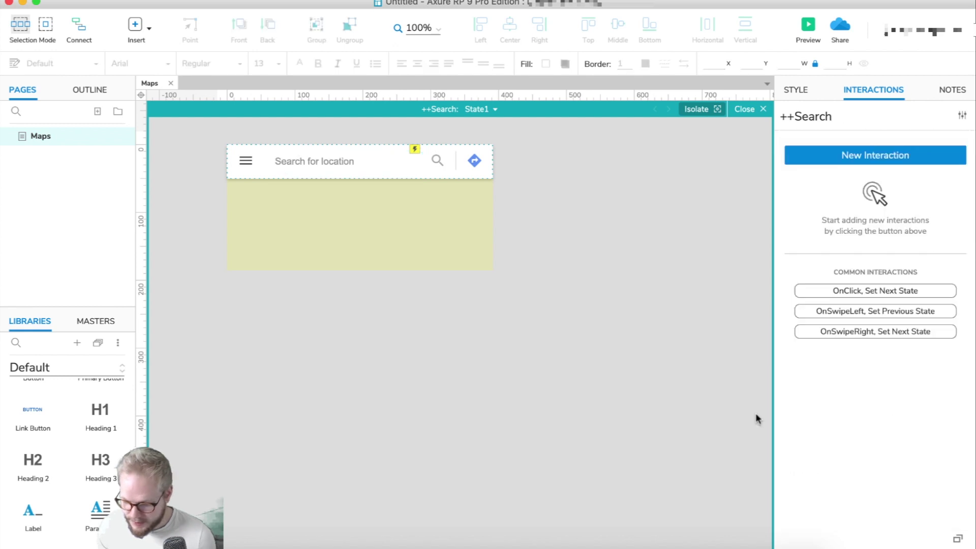
{"action": "left_click", "coordinate": [340, 160]}
{"action": "left_click", "coordinate": [831, 488]}
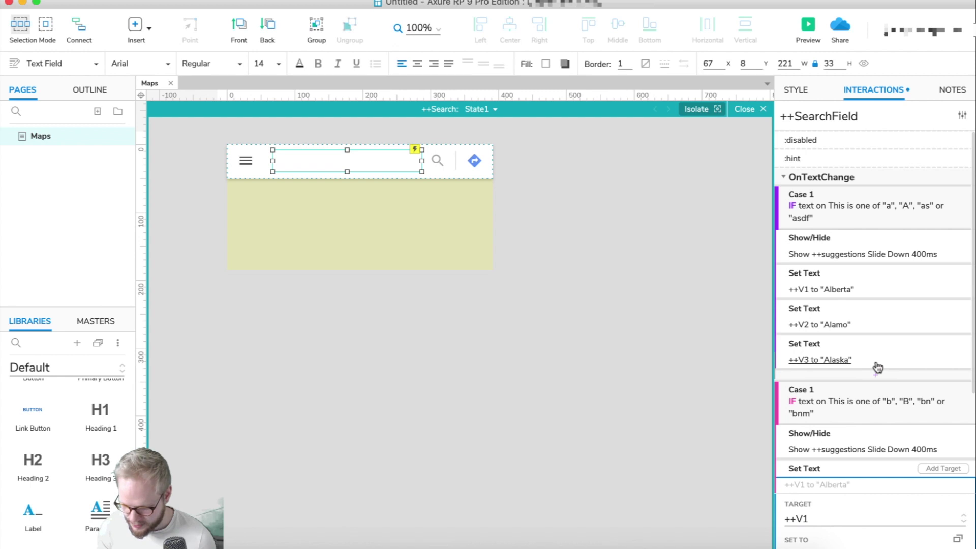
{"action": "scroll", "coordinate": [877, 367], "scroll_direction": "down", "scroll_amount": 5}
{"action": "left_click_drag", "start_coordinate": [819, 372], "coordinate": [742, 371]}
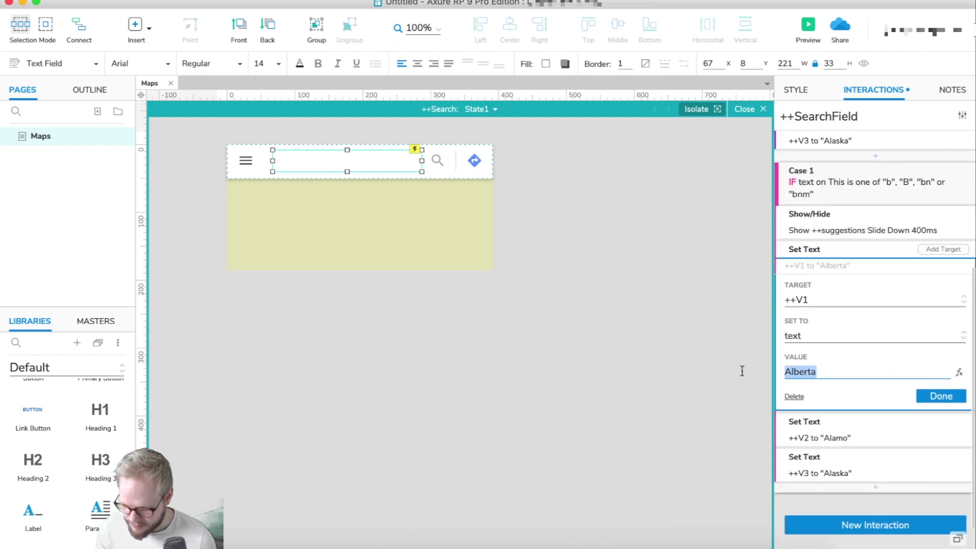
{"action": "type", "text": "Bilbao"}
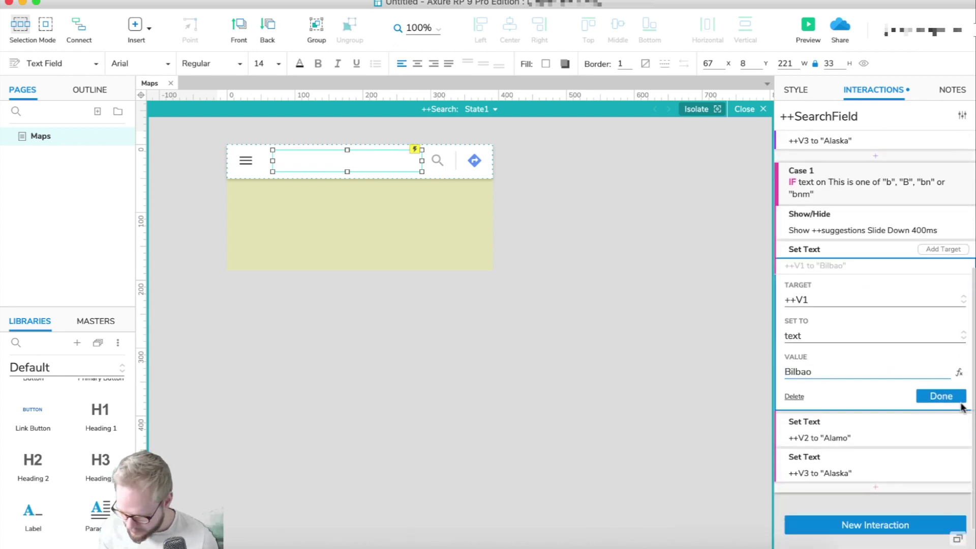
{"action": "left_click", "coordinate": [958, 399]}
Change the b case's ++V2 value from Alamo to 'Brasil'.
{"action": "left_click", "coordinate": [828, 397]}
{"action": "left_click_drag", "start_coordinate": [818, 501], "coordinate": [753, 501]}
{"action": "type", "text": "Brasil"}
{"action": "left_click", "coordinate": [940, 526]}
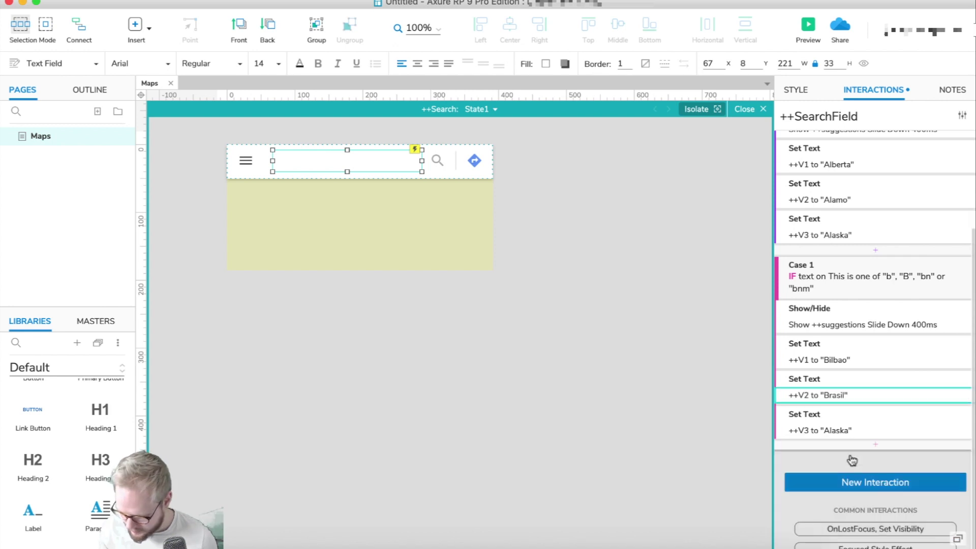
Change the b case's ++V3 value from Alaska to 'Birmingham' and review the cases.
{"action": "left_click", "coordinate": [818, 403]}
{"action": "scroll", "coordinate": [854, 398], "scroll_direction": "down", "scroll_amount": 1}
{"action": "left_click_drag", "start_coordinate": [785, 400], "coordinate": [911, 414]}
{"action": "type", "text": "Birmingham"}
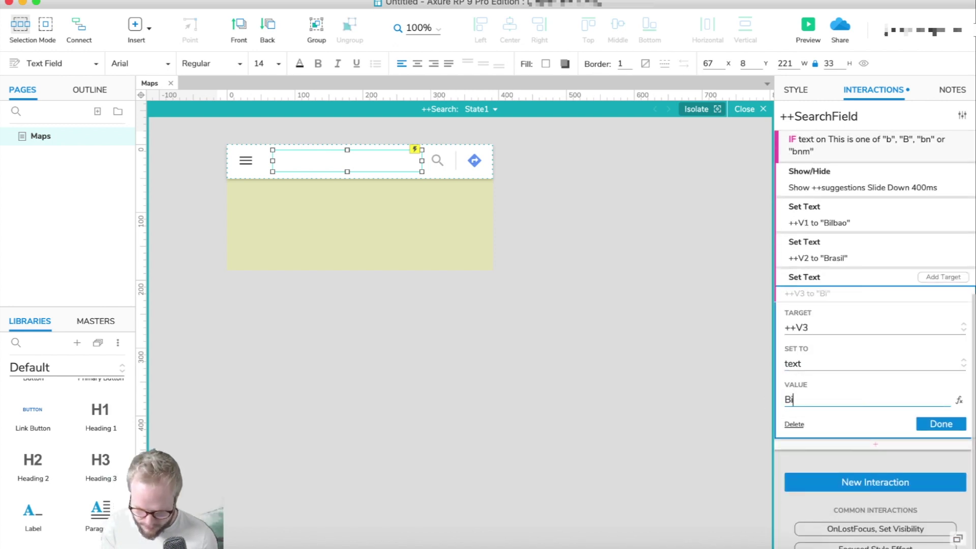
{"action": "left_click", "coordinate": [935, 424]}
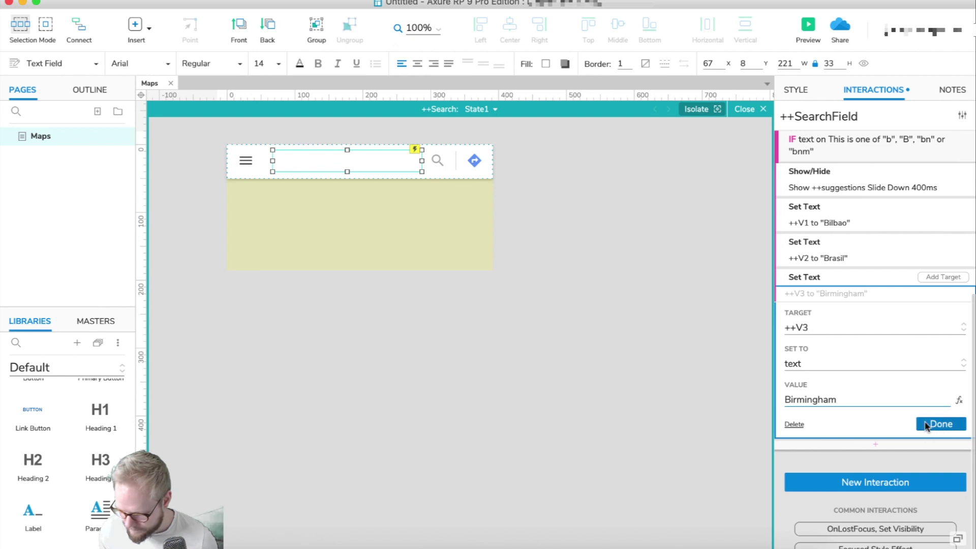
{"action": "scroll", "coordinate": [585, 327], "scroll_direction": "up", "scroll_amount": 5}
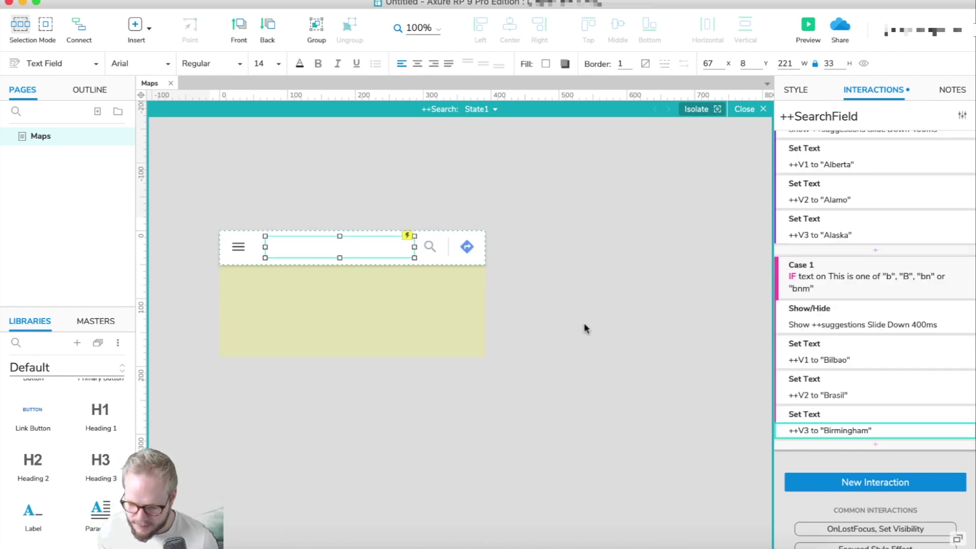
{"action": "left_click", "coordinate": [658, 290]}
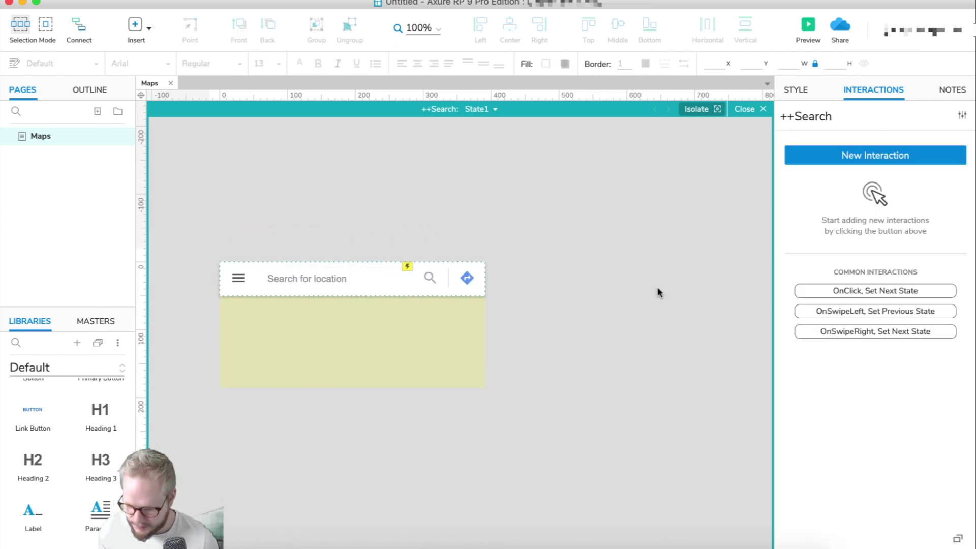
{"action": "left_click", "coordinate": [346, 276]}
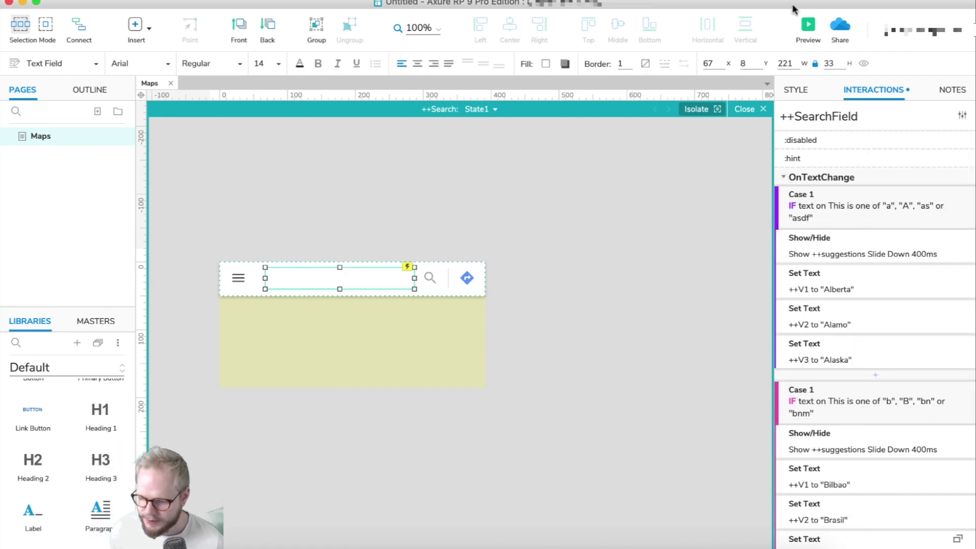
Preview the prototype and type 'a', then 'b' and 'B', checking each suggestion list.
{"action": "left_click", "coordinate": [808, 30]}
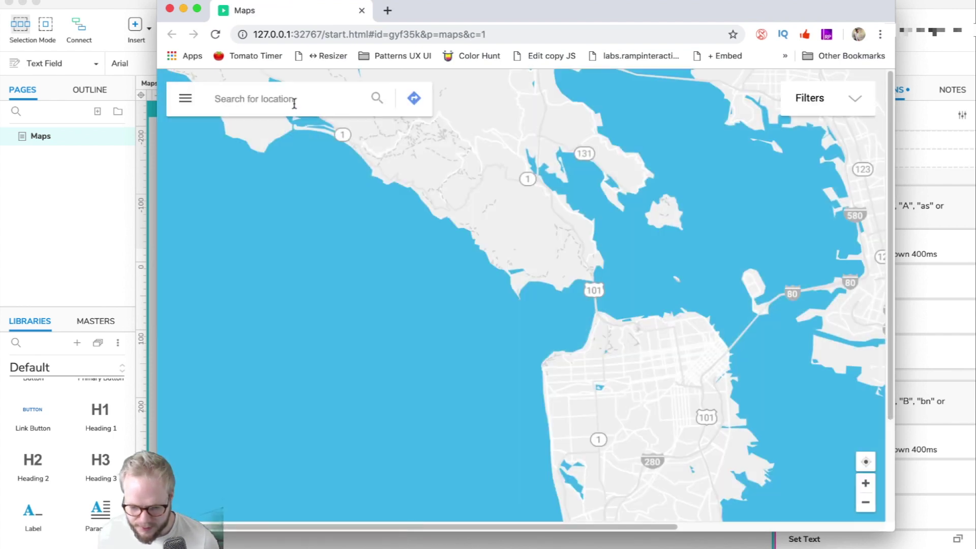
{"action": "left_click", "coordinate": [293, 100]}
{"action": "type", "text": "a"}
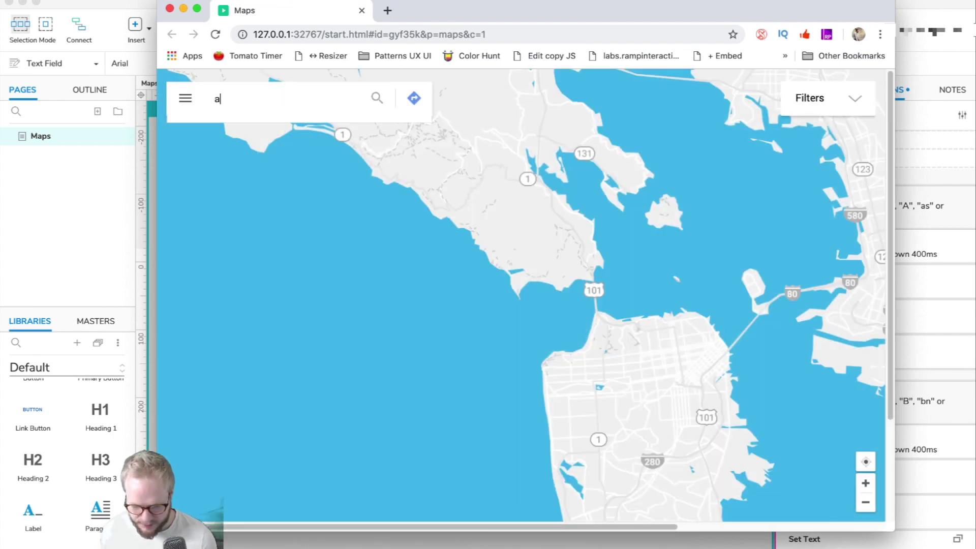
{"action": "key", "text": "BackSpace"}
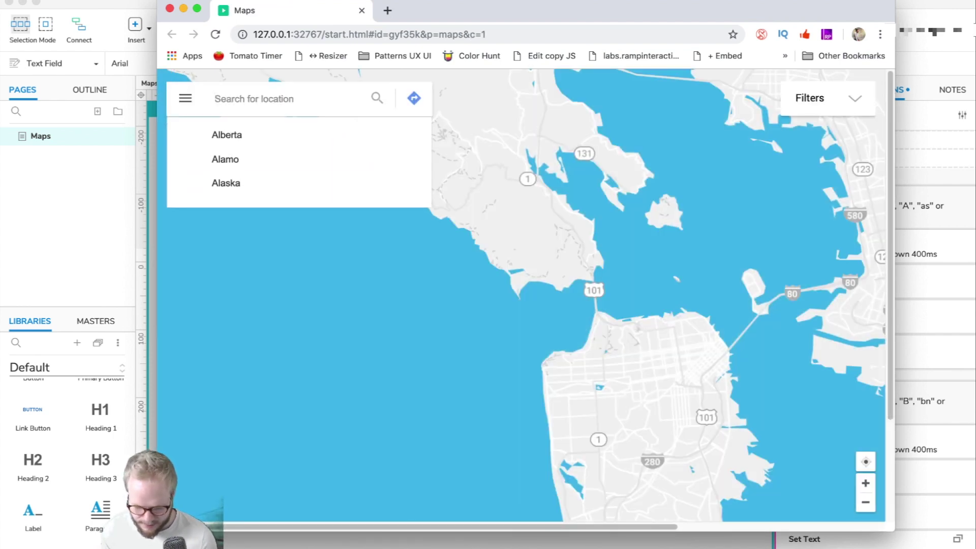
{"action": "type", "text": "b"}
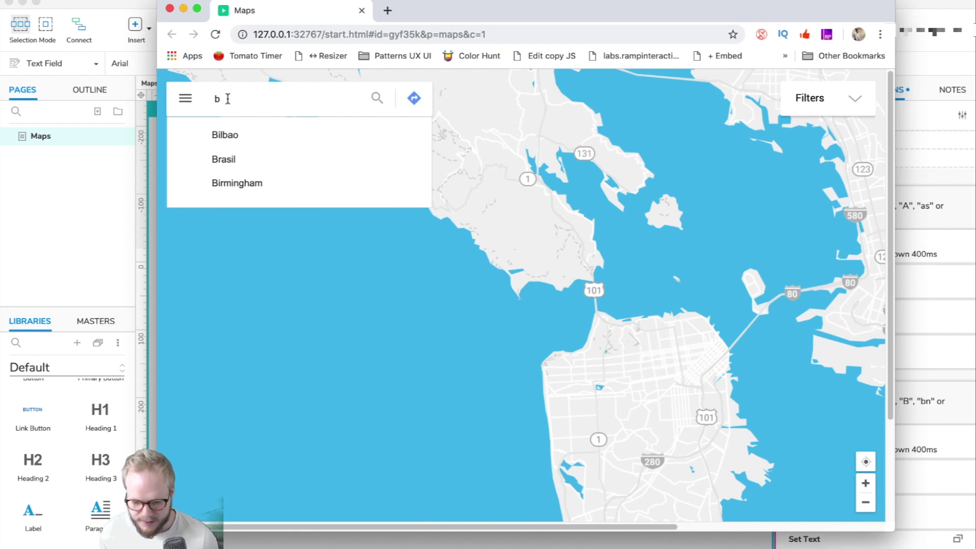
{"action": "key", "text": "BackSpace"}
{"action": "type", "text": "B"}
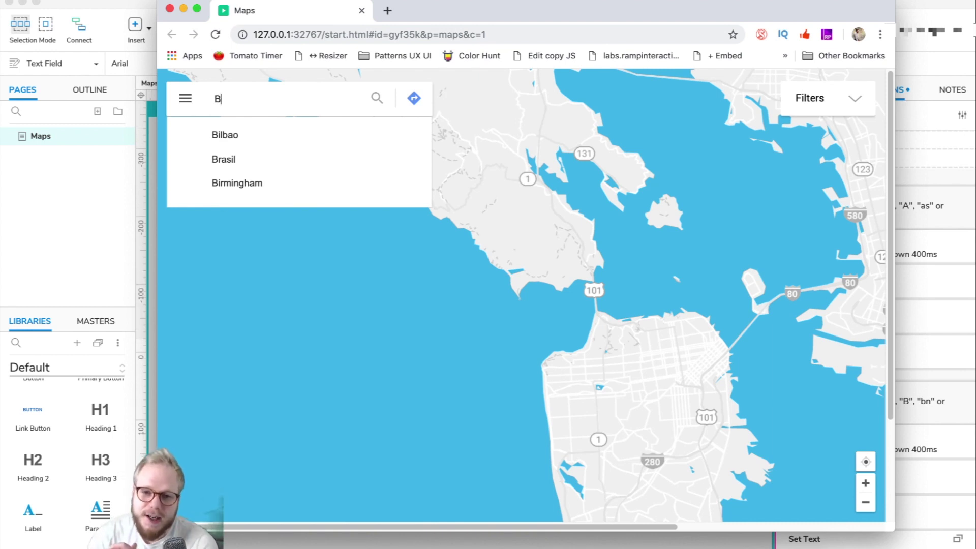